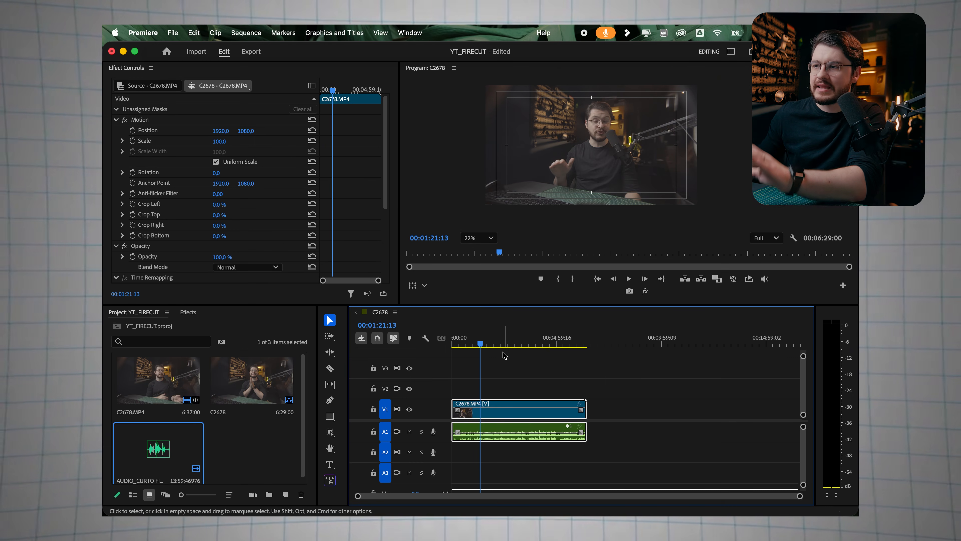
# - Open the FireCut extension panel for the C2678 sequence
pyautogui.click(507, 343)
pyautogui.moveTo(614, 385); pyautogui.dragTo(532, 419)
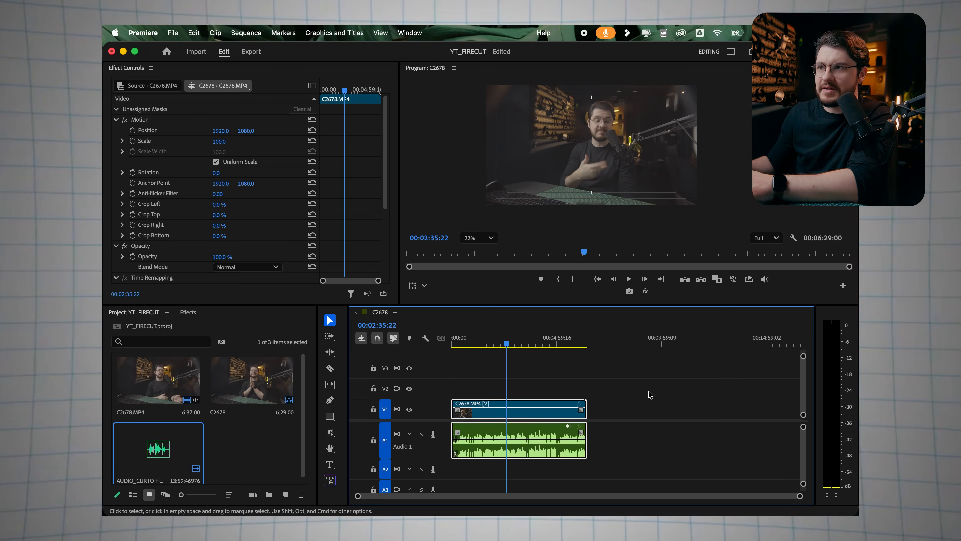
pyautogui.moveTo(648, 393); pyautogui.dragTo(530, 437)
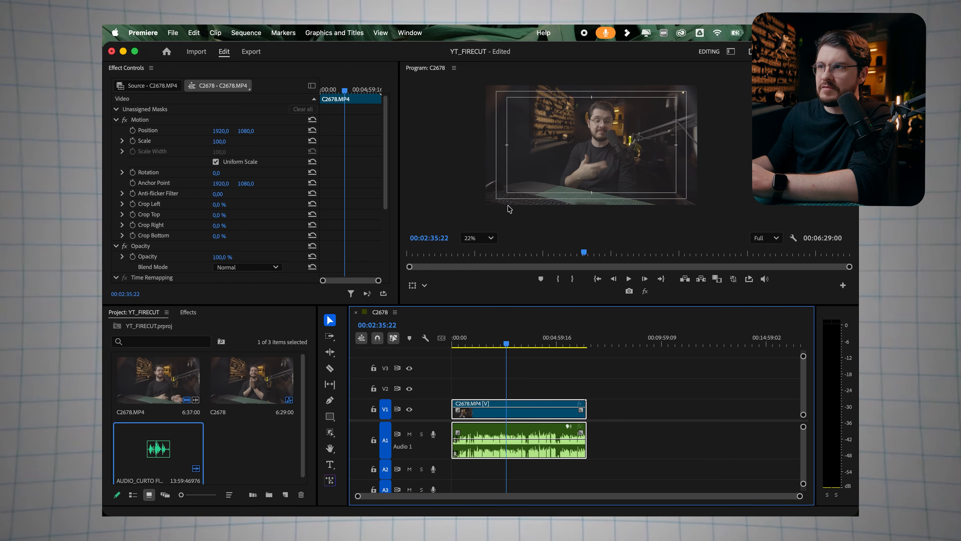
pyautogui.click(410, 33)
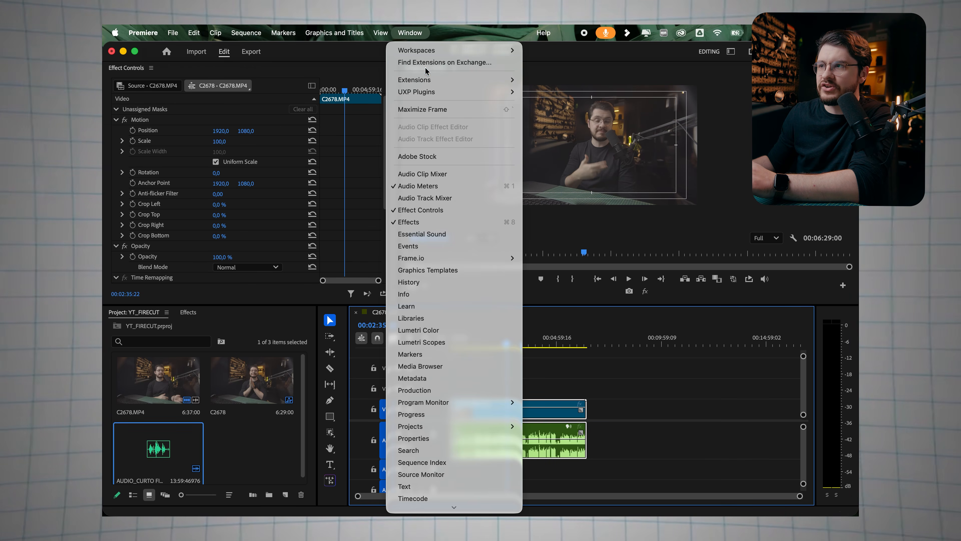
pyautogui.moveTo(426, 79)
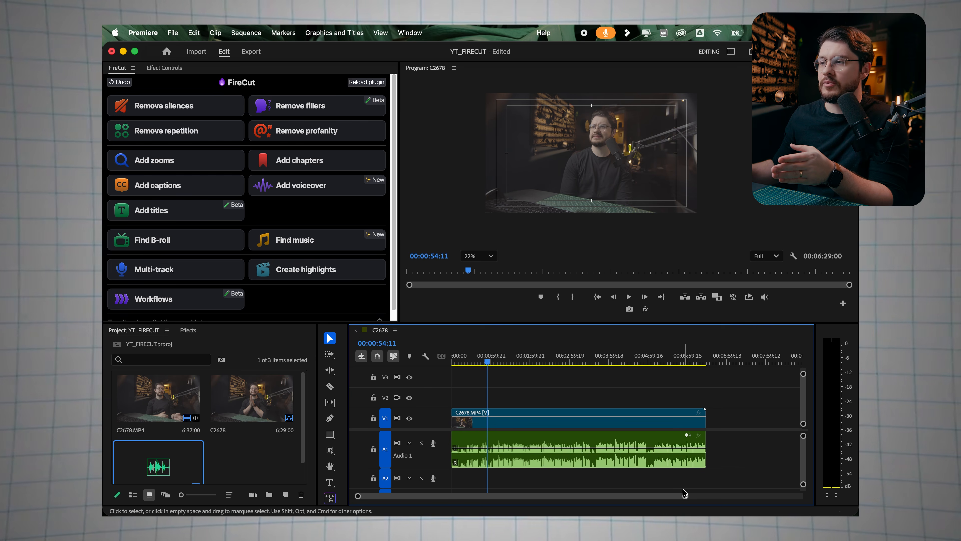
# - Open FireCut's Remove silences tool and look through its basic settings
pyautogui.moveTo(685, 493); pyautogui.dragTo(514, 494)
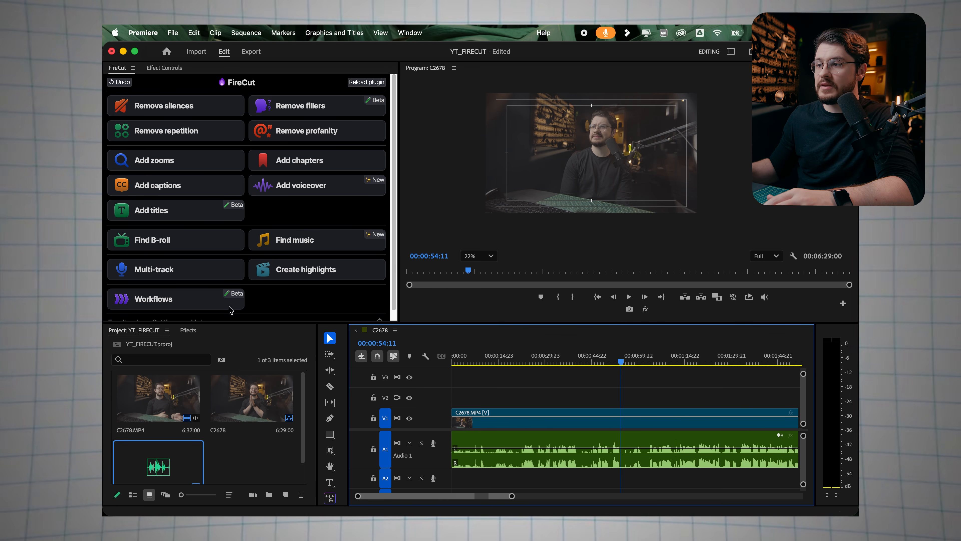
pyautogui.moveTo(514, 497); pyautogui.dragTo(589, 496)
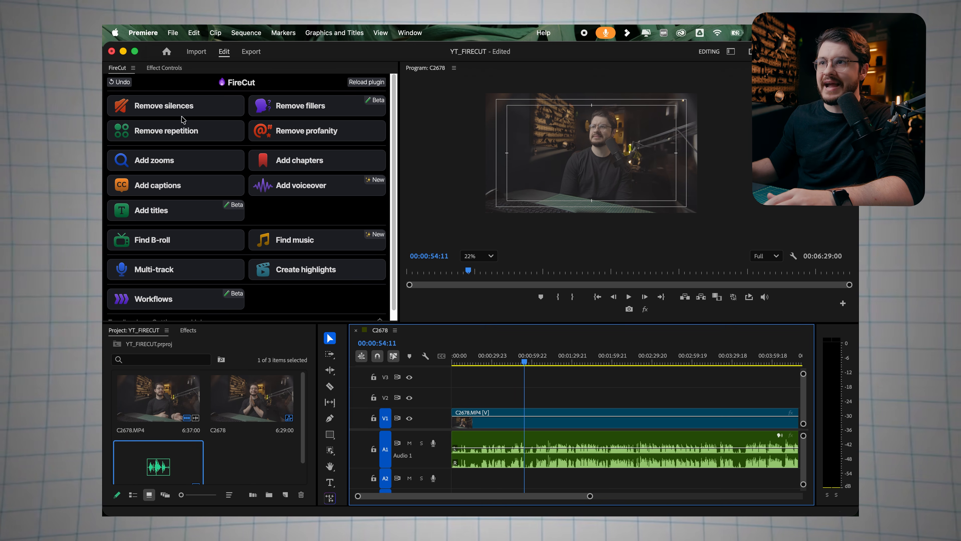
pyautogui.click(170, 108)
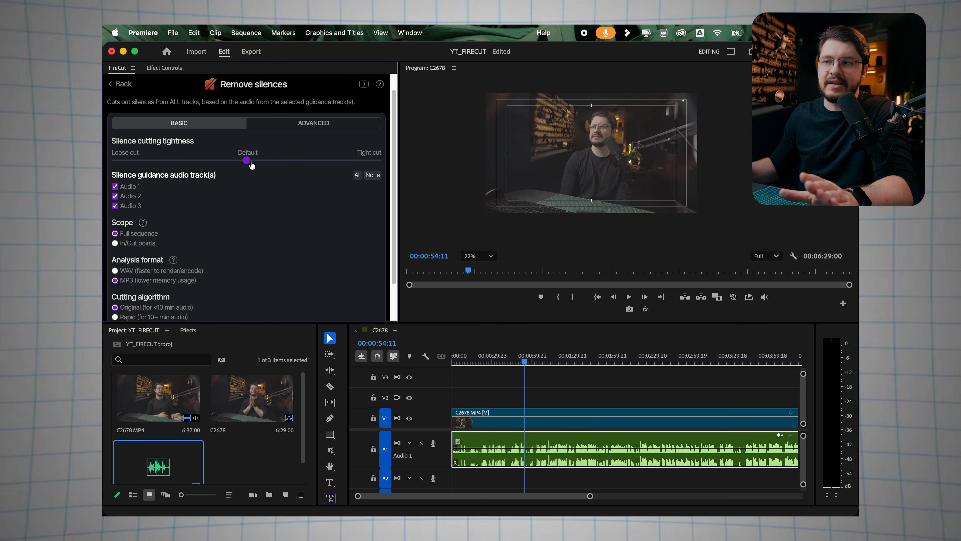
pyautogui.scroll(-1, 182, 182)
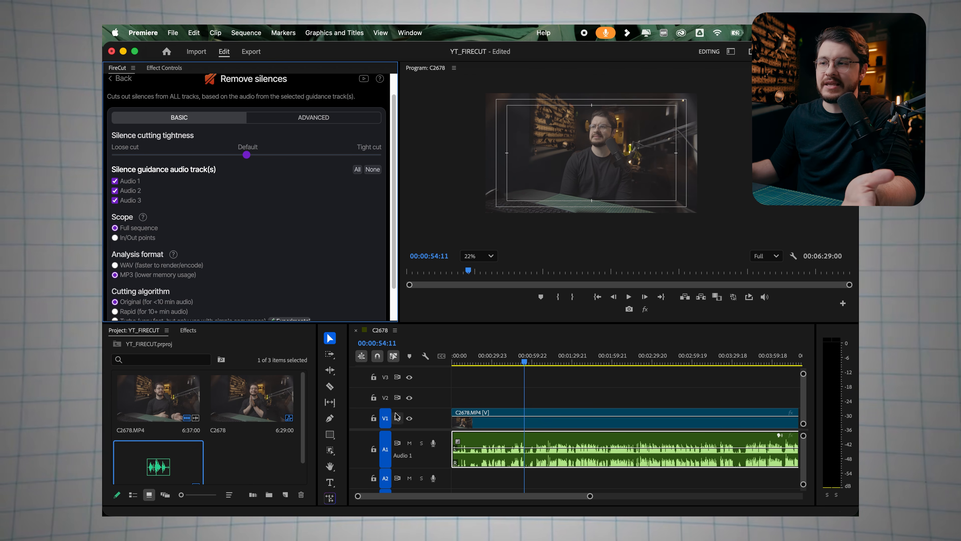
# - Mark a range from 00:00:52:01 to 00:02:47:11 on the sequence and limit the silence removal's scope to the In/Out points
pyautogui.moveTo(505, 394); pyautogui.dragTo(506, 428)
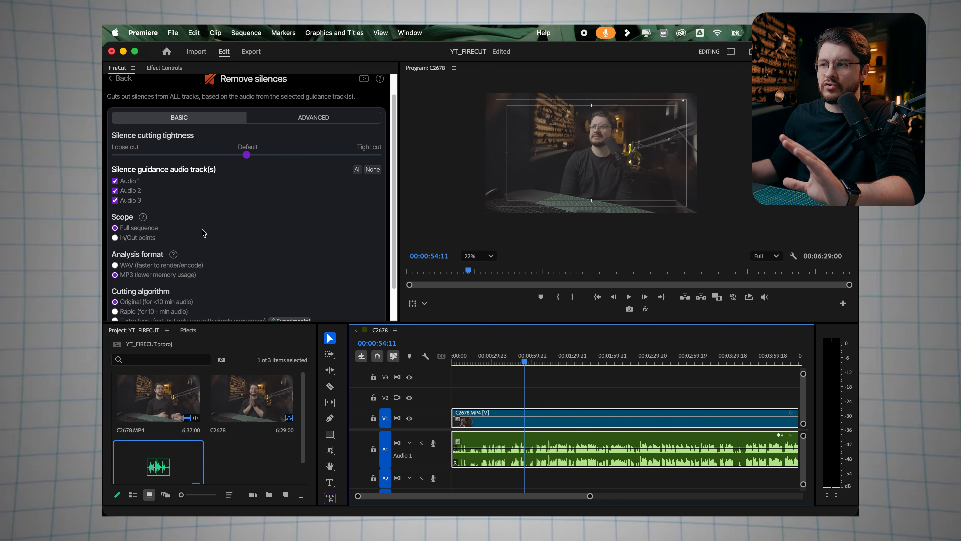
pyautogui.moveTo(589, 496); pyautogui.dragTo(695, 496)
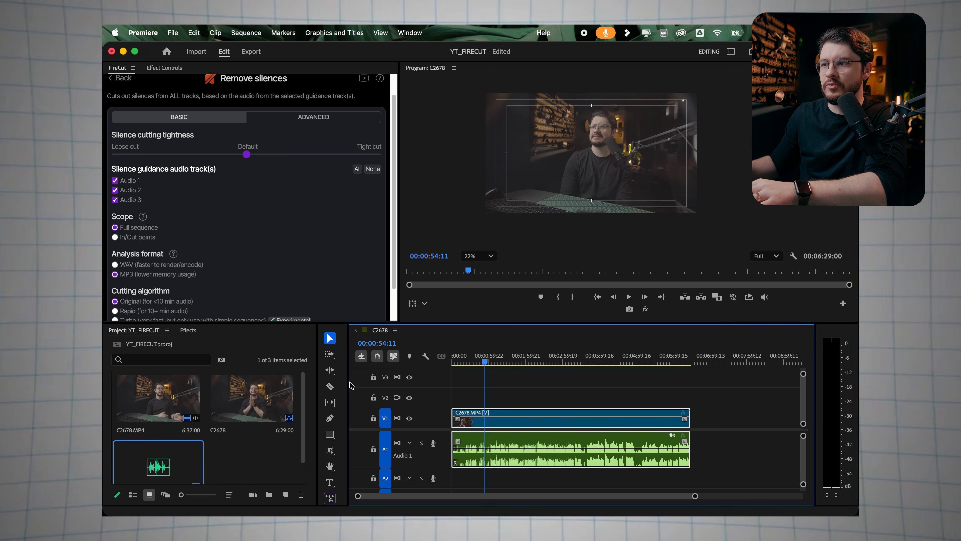
pyautogui.click(485, 359)
pyautogui.press('i')
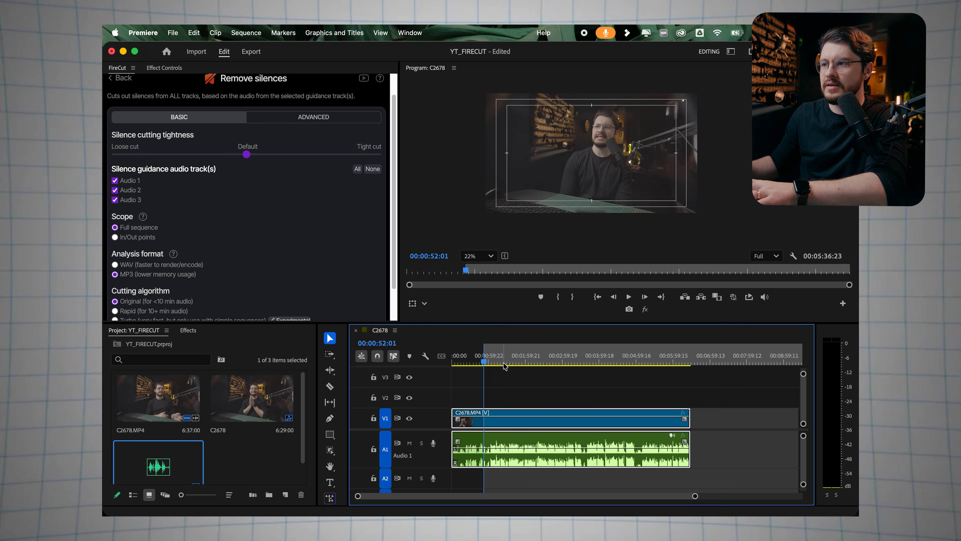
pyautogui.click(553, 361)
pyautogui.press('o')
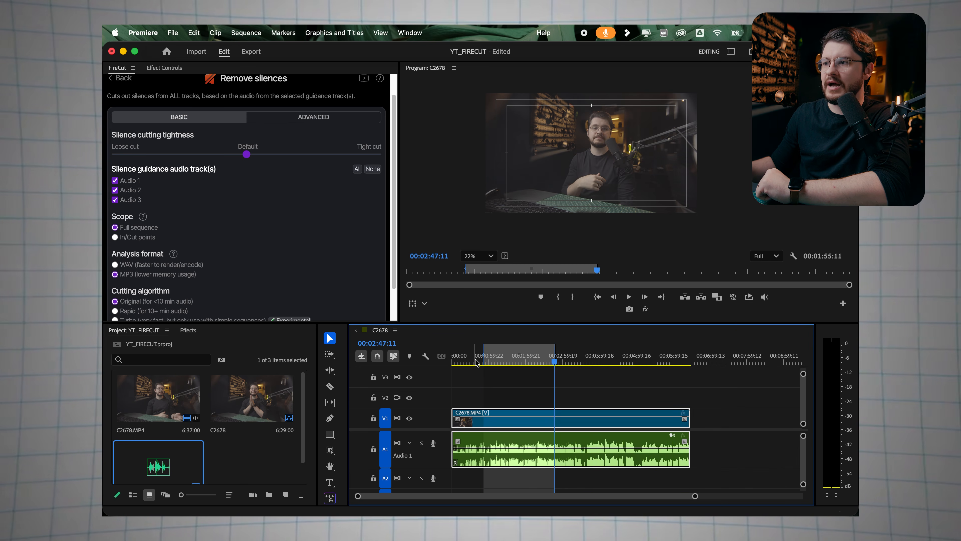
pyautogui.click(515, 361)
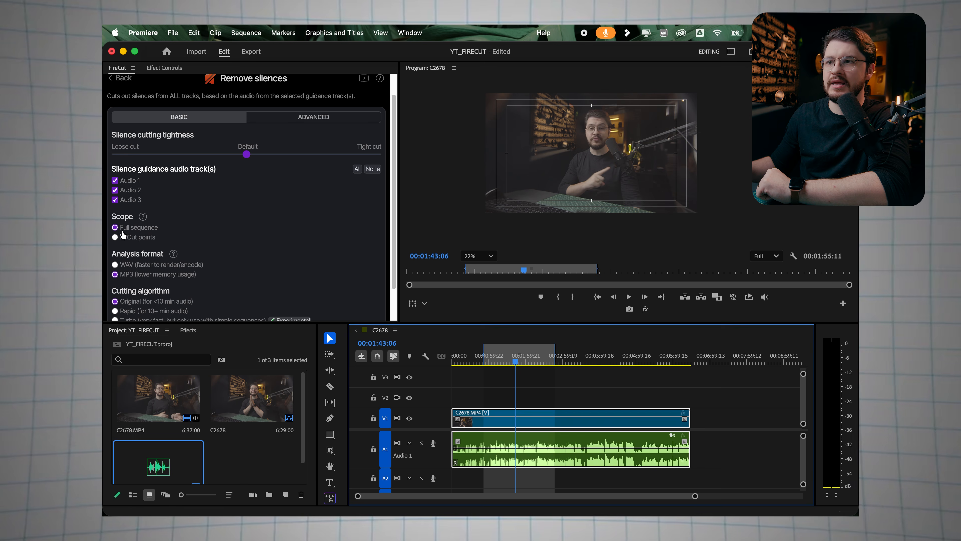
pyautogui.click(115, 238)
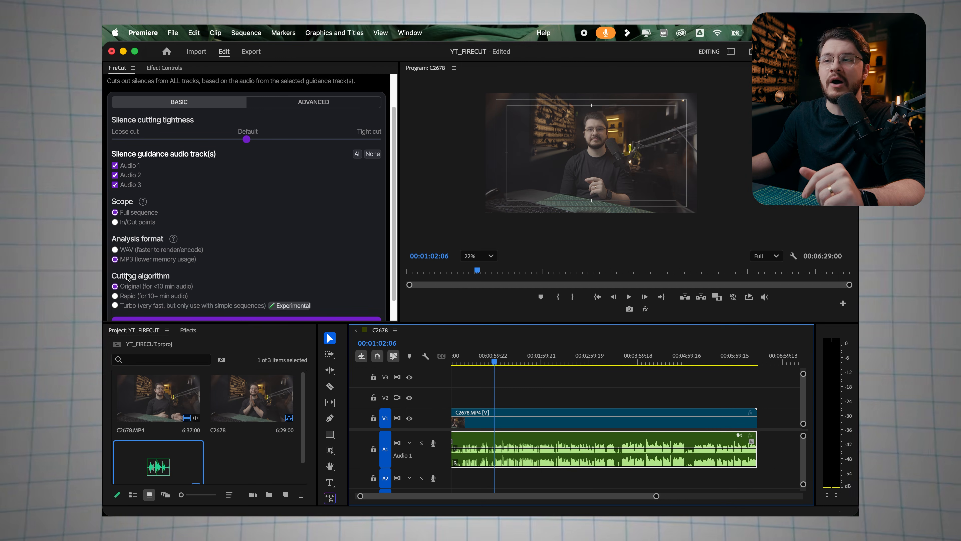
# - Cut the silences across the full sequence with default tightness, MP3 analysis and the Original cutting algorithm
pyautogui.scroll(-1, 154, 267)
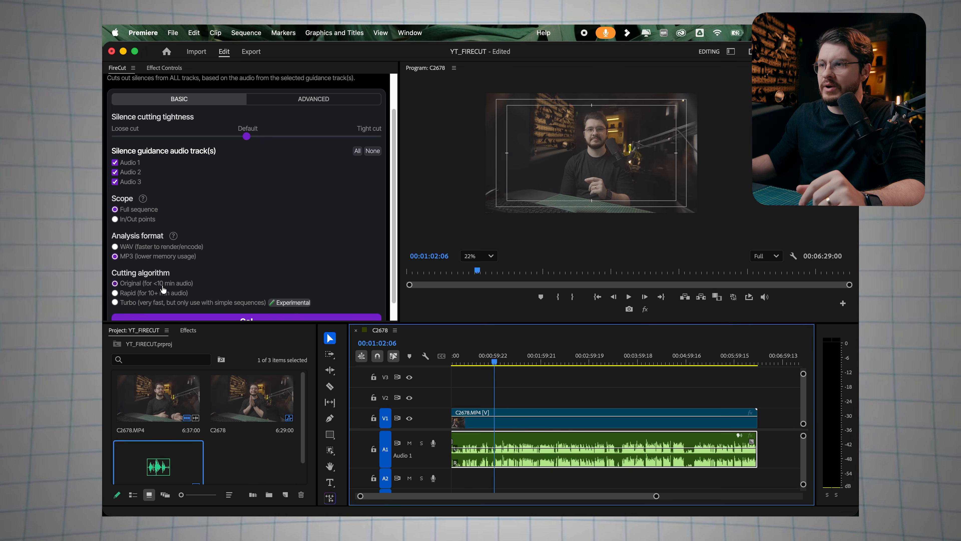
pyautogui.moveTo(748, 350)
pyautogui.mouseDown()
pyautogui.moveTo(766, 350)
pyautogui.moveTo(758, 350)
pyautogui.mouseUp()
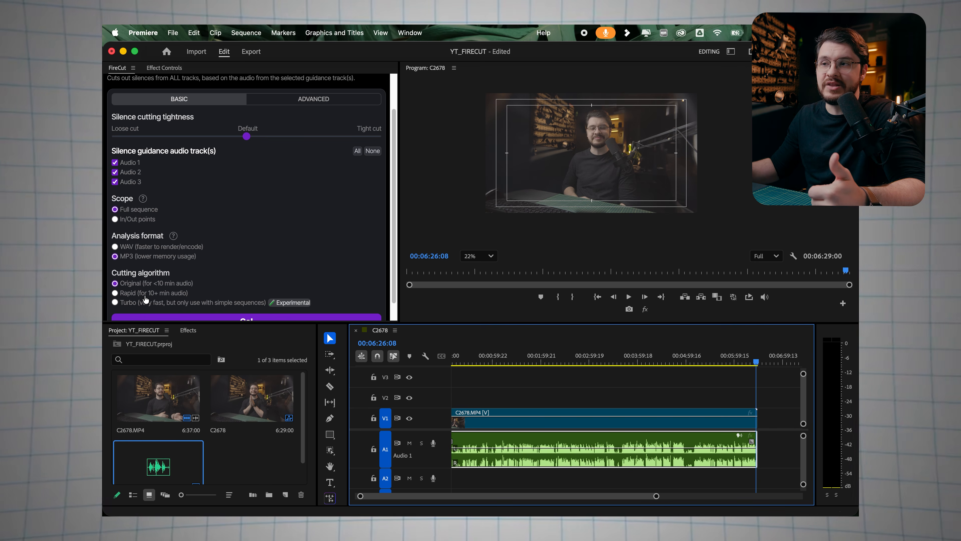
pyautogui.scroll(-2, 151, 295)
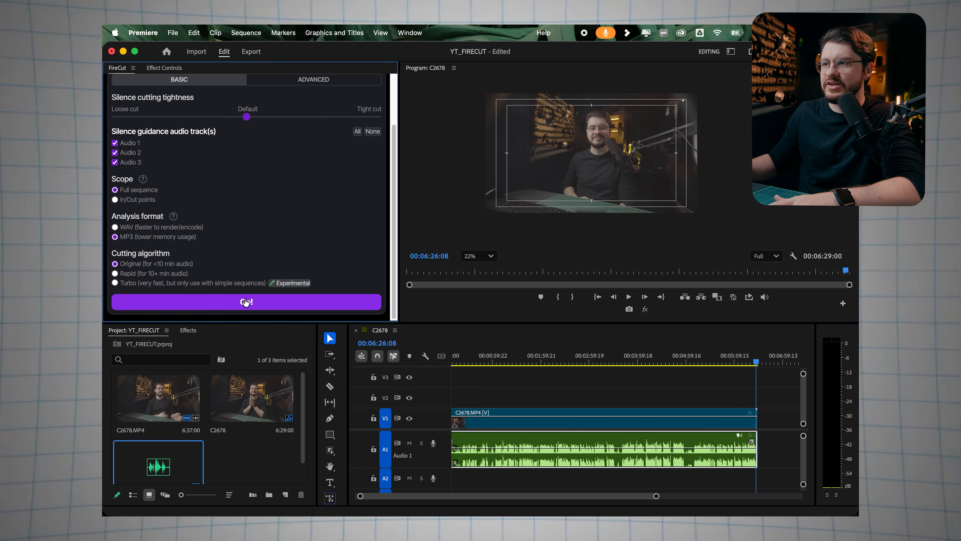
pyautogui.click(250, 302)
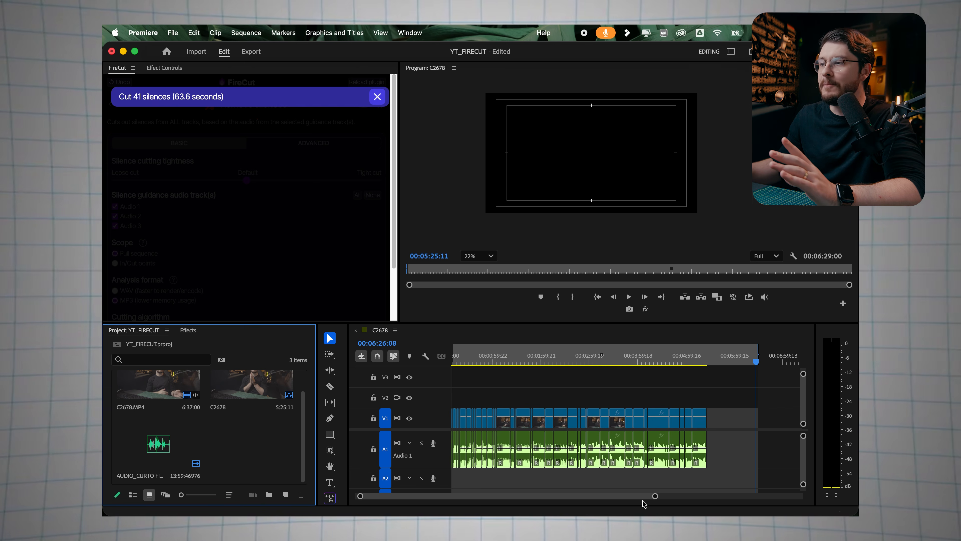
# - Examine the shortened sequence's cuts and end point along with the silence removal summary, and dismiss the summary
pyautogui.moveTo(654, 496); pyautogui.dragTo(725, 496)
pyautogui.moveTo(176, 99); pyautogui.dragTo(181, 100)
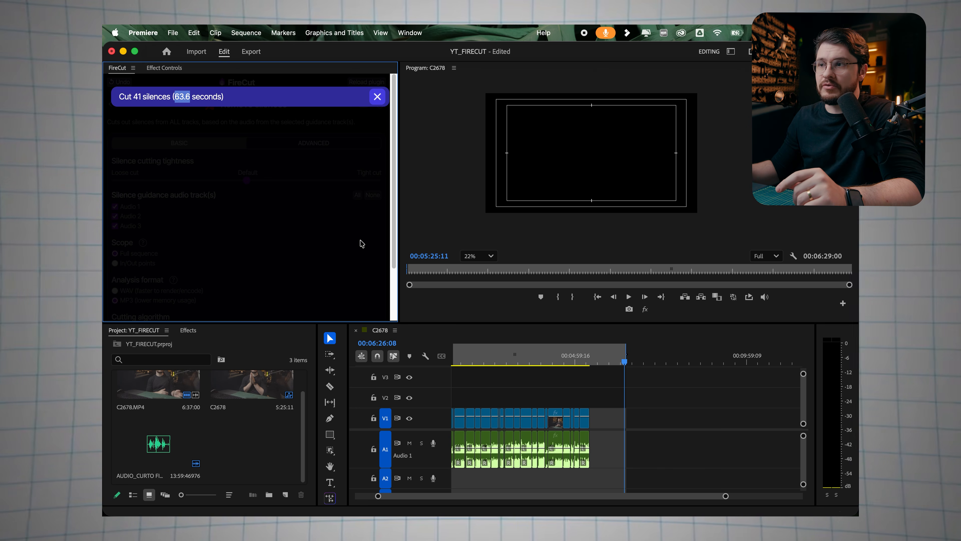
pyautogui.click(592, 356)
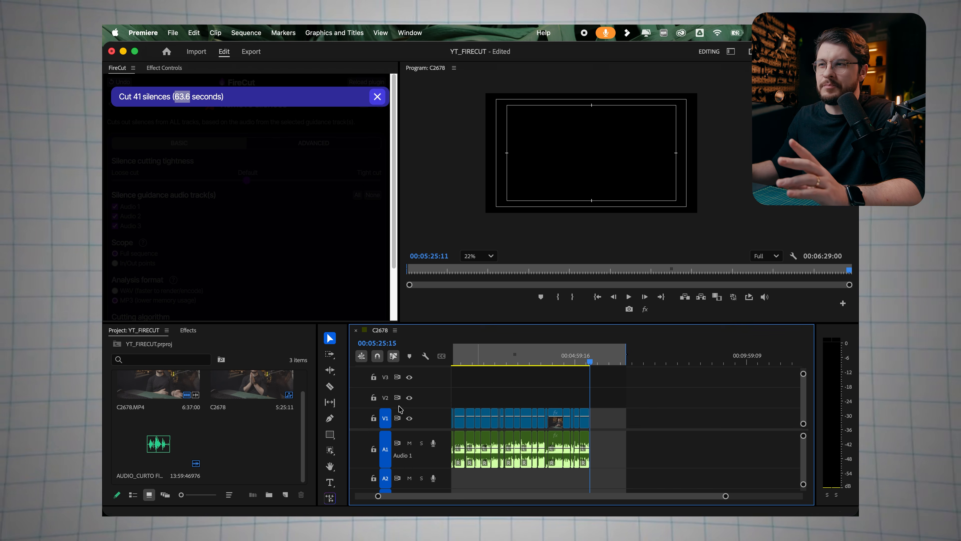
pyautogui.click(600, 356)
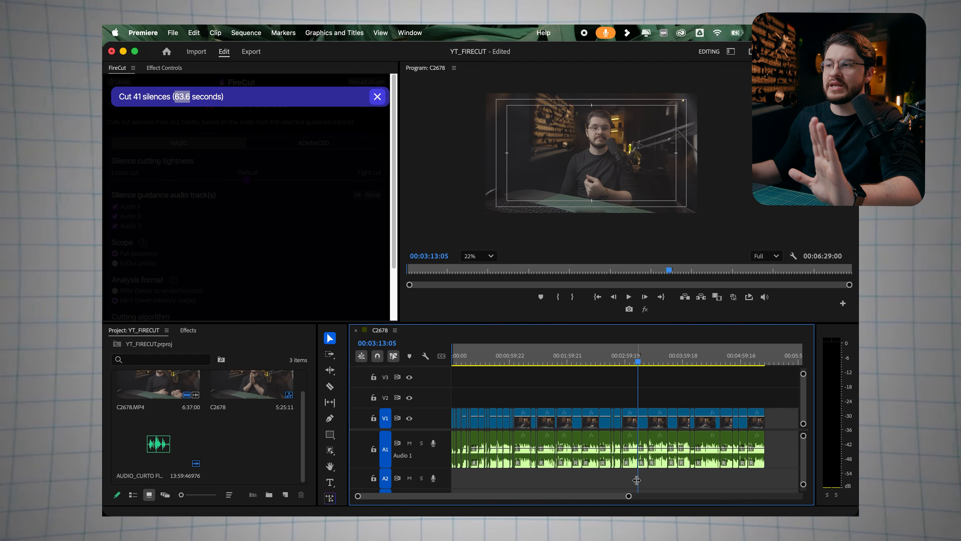
pyautogui.moveTo(628, 496); pyautogui.dragTo(620, 496)
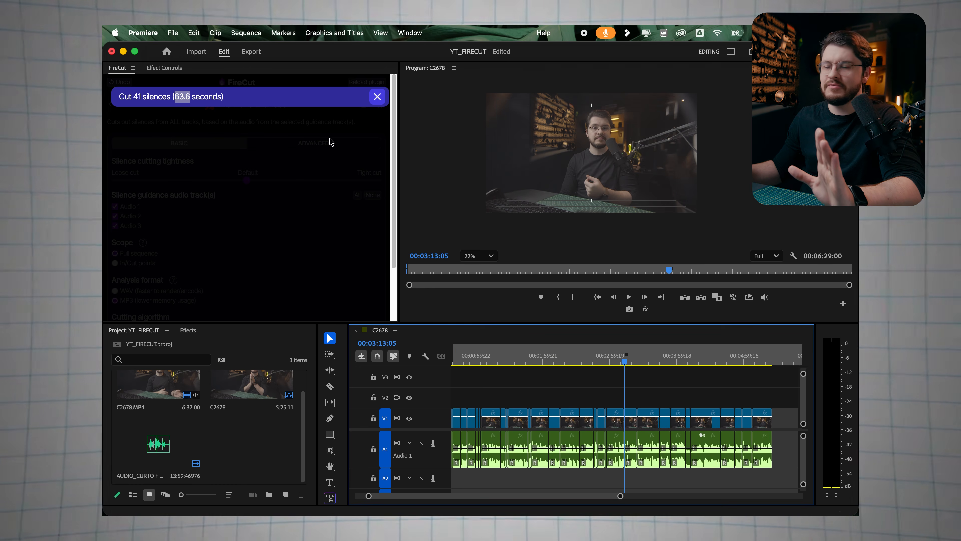
pyautogui.click(377, 97)
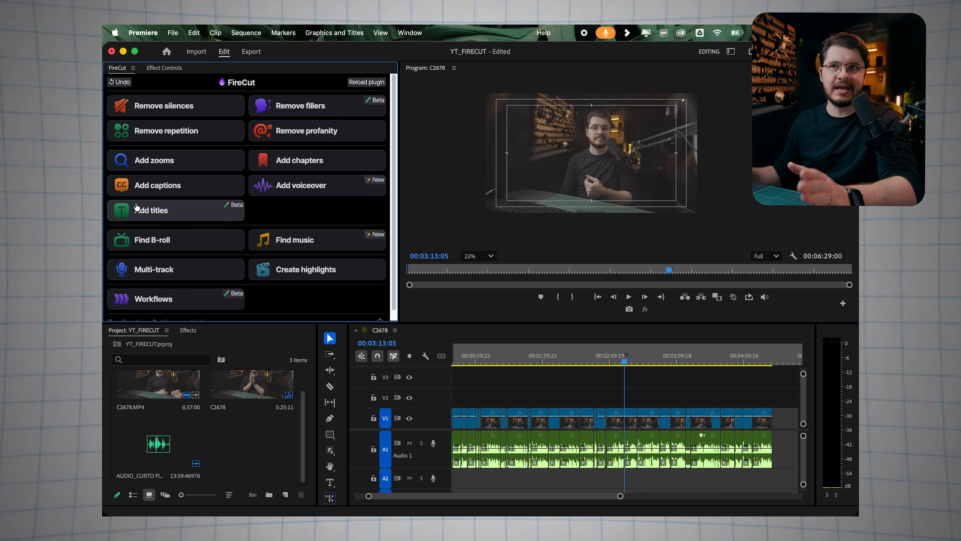
# - Analyze audio tracks 1 to 3 for filler words with Remove fillers, using the full sequence as scope
pyautogui.scroll(-1, 140, 212)
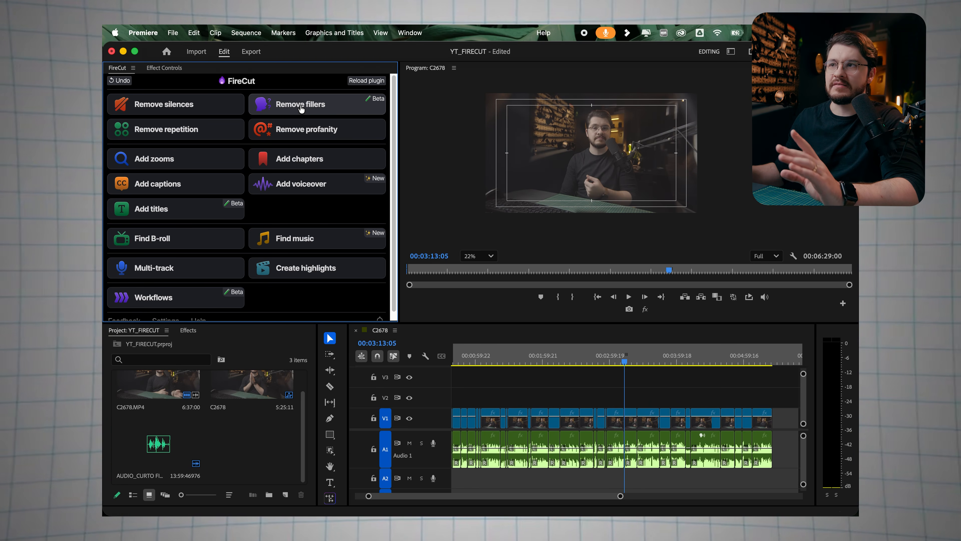
pyautogui.click(375, 102)
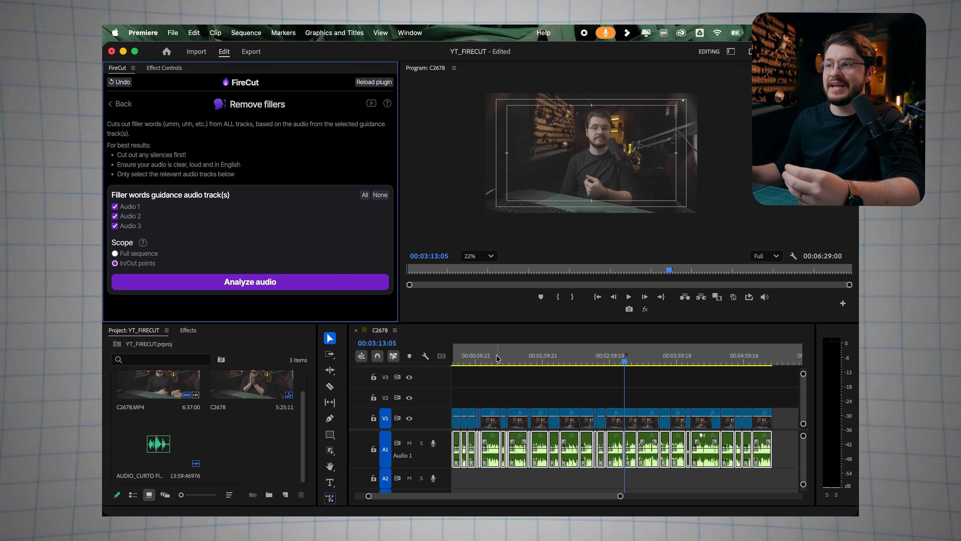
pyautogui.click(494, 363)
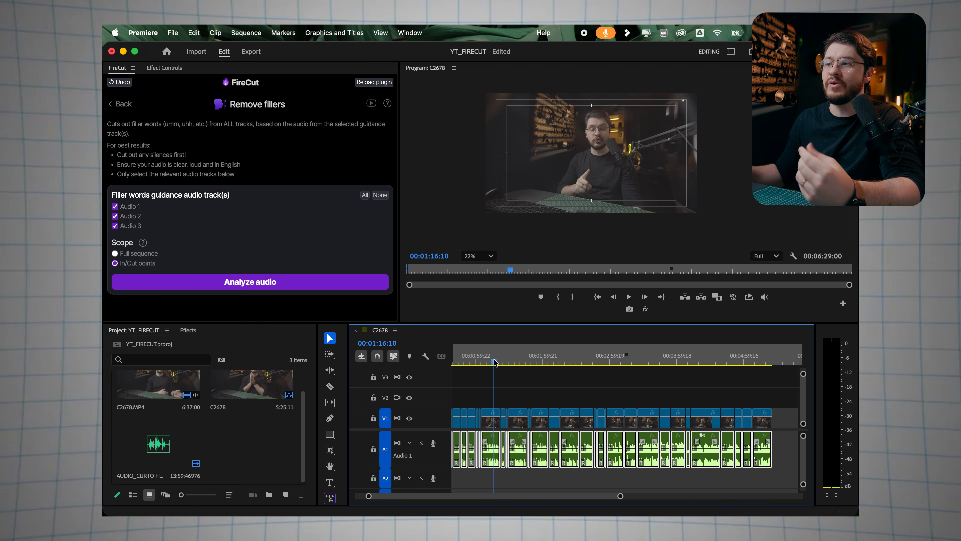
pyautogui.click(504, 400)
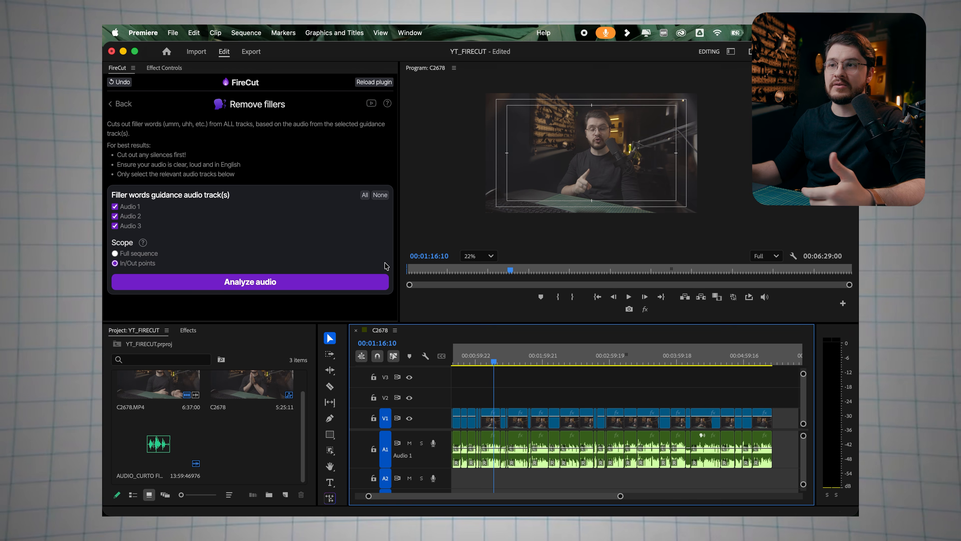
pyautogui.click(137, 253)
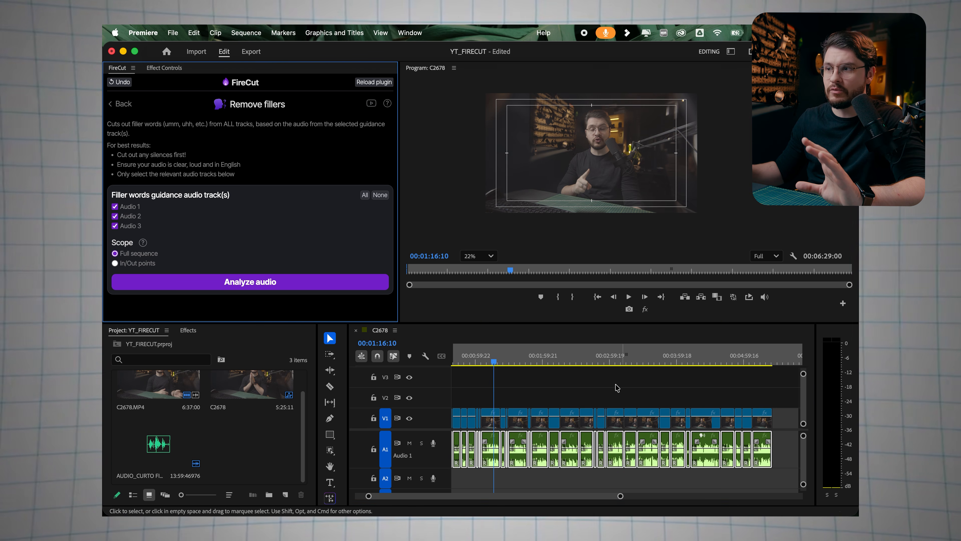
pyautogui.click(223, 286)
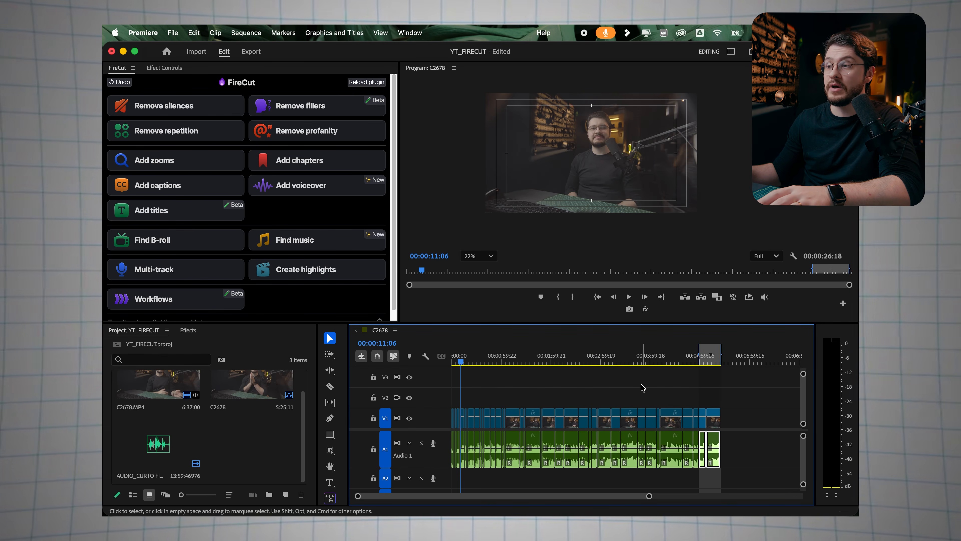
# - Deselect the clips in the sequence and open the Remove repetition tool
pyautogui.click(646, 366)
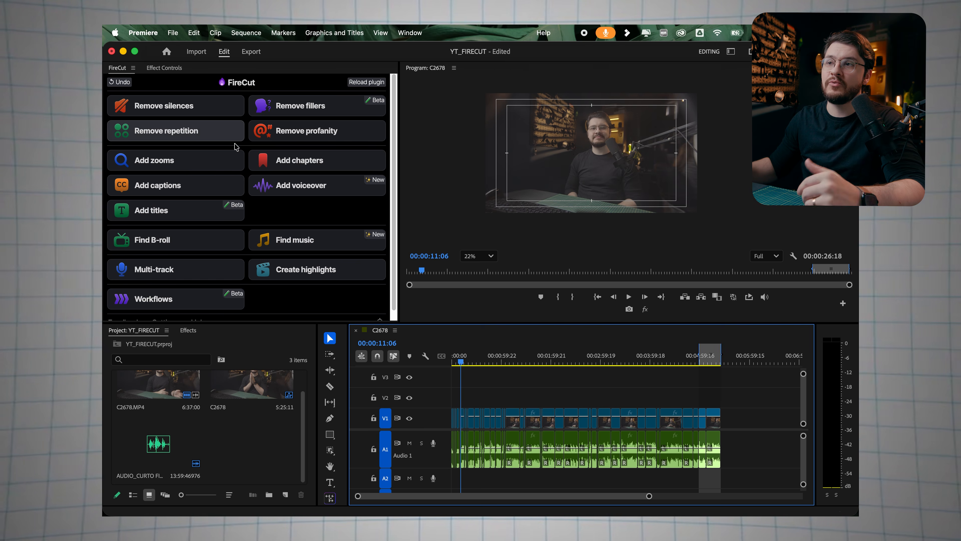
pyautogui.click(198, 135)
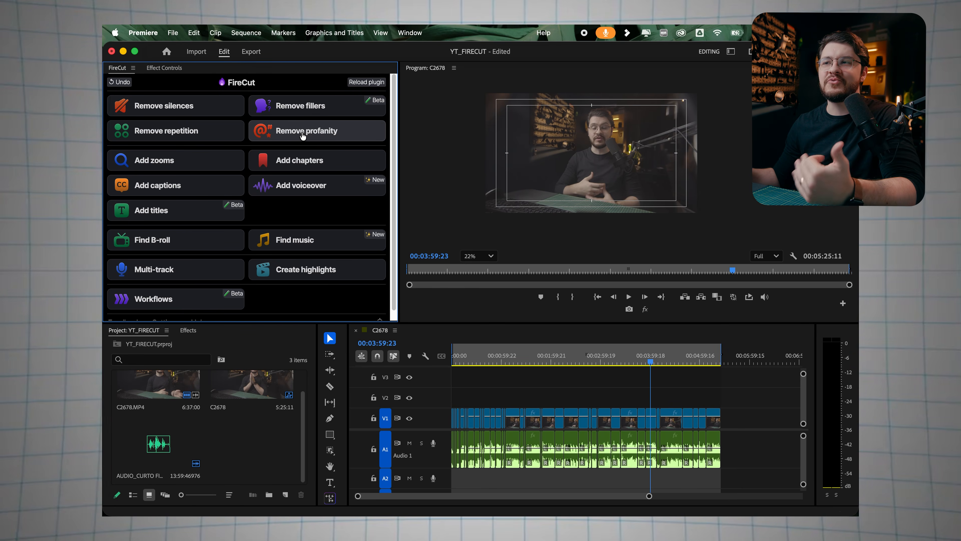
# - Open the Remove profanity tool and review its scope options and the Portuguese language choice
pyautogui.click(303, 133)
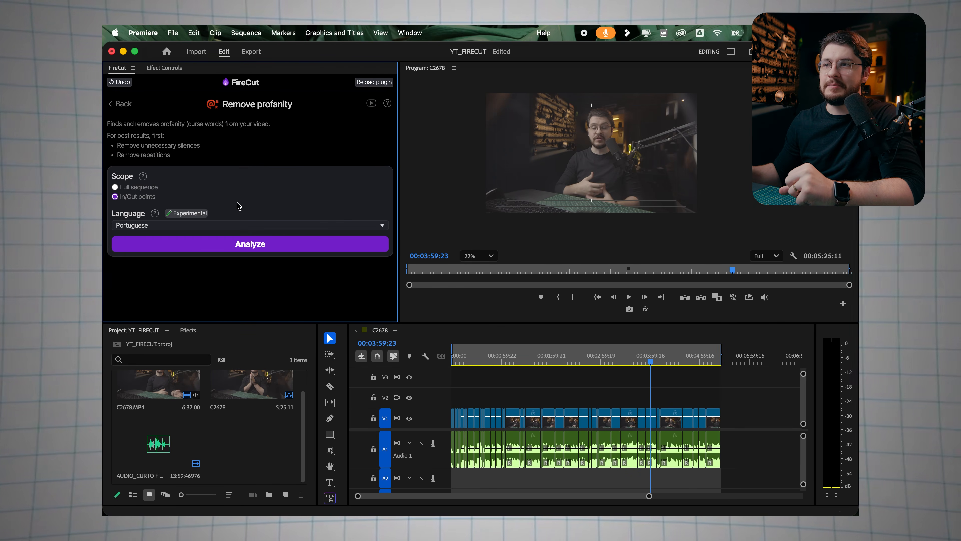
pyautogui.click(159, 227)
pyautogui.click(142, 141)
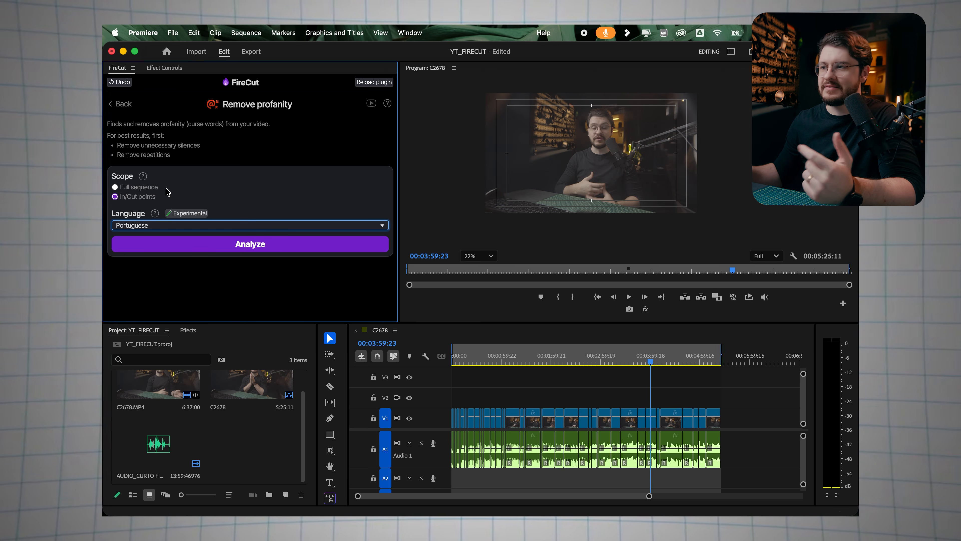
pyautogui.click(585, 349)
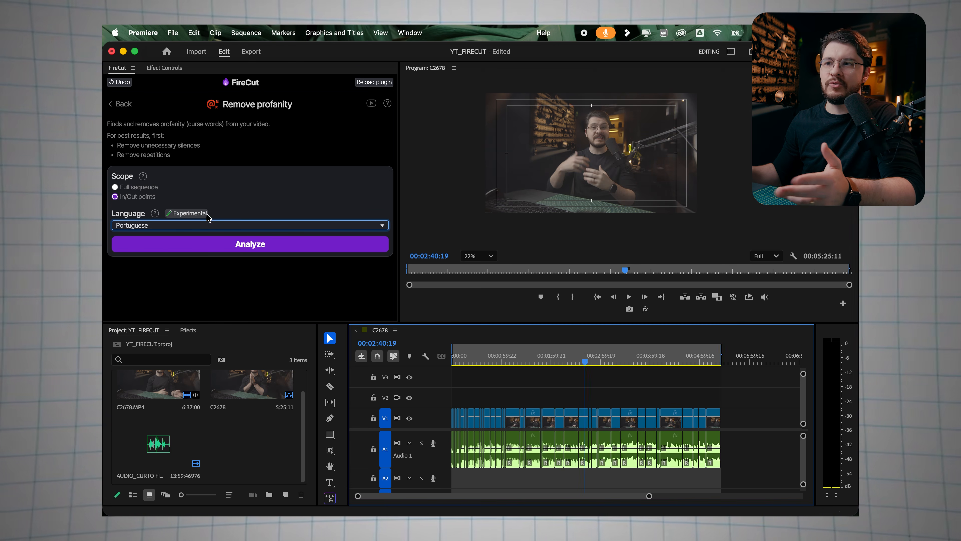
pyautogui.click(151, 187)
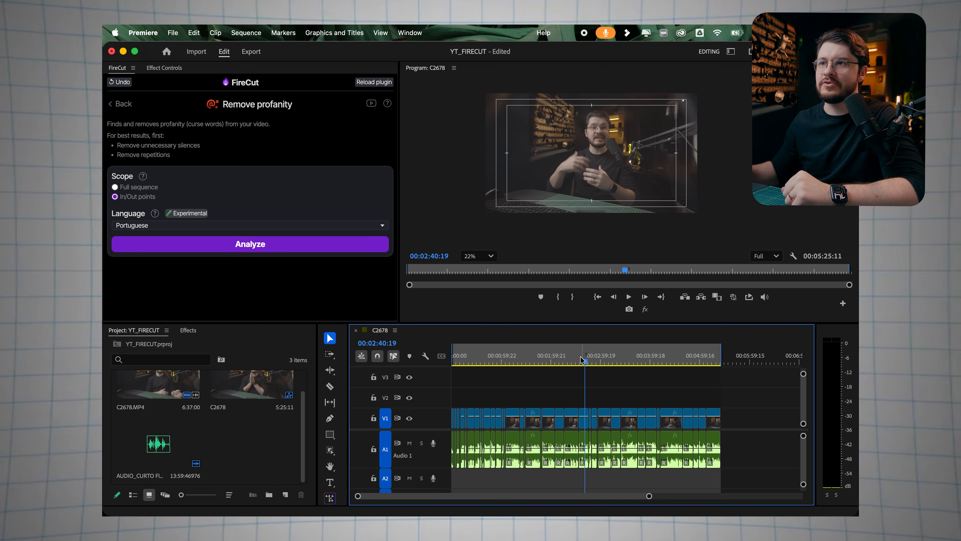
# - Open the Remove repetition tool and detect repeated phrases in Advanced mode between the in/out points, with Portuguese as the language
pyautogui.click(115, 105)
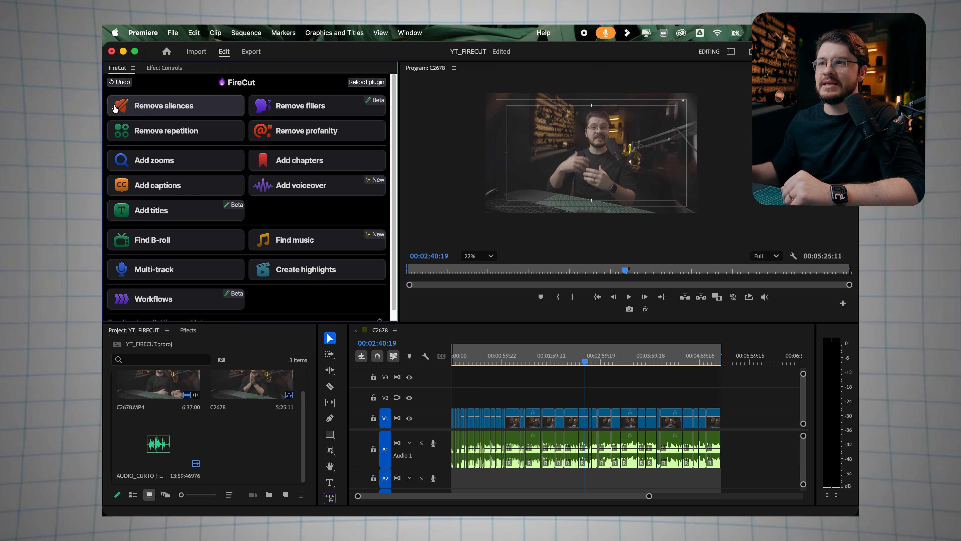
pyautogui.click(227, 132)
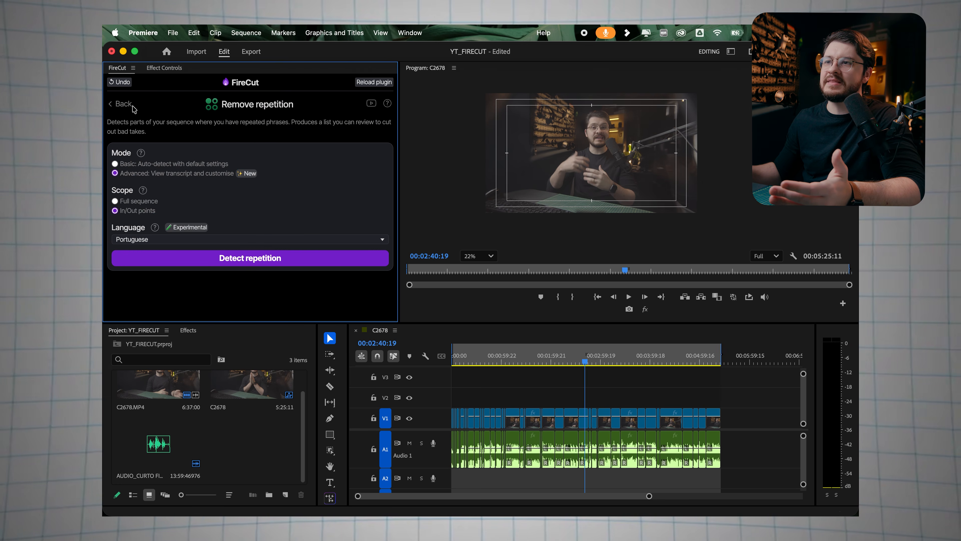
pyautogui.click(124, 105)
pyautogui.click(198, 132)
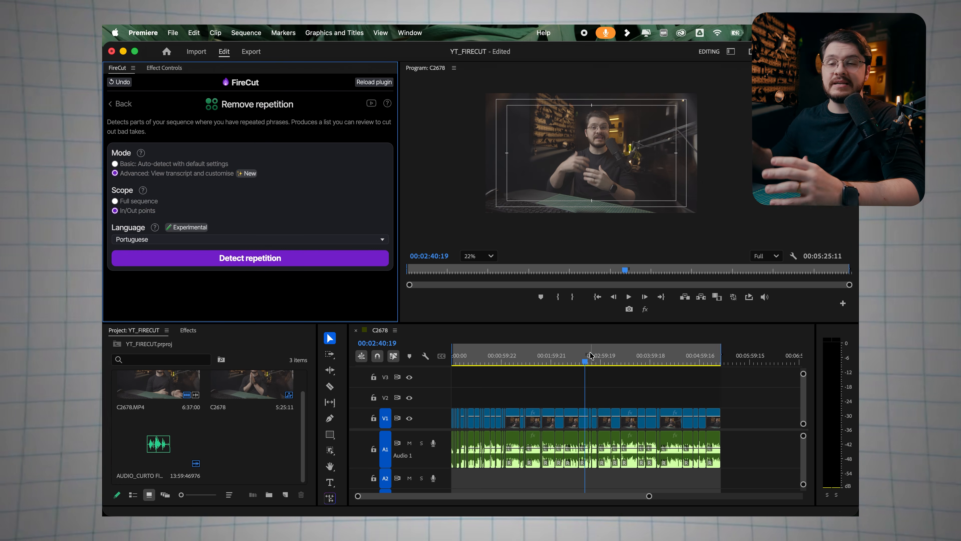
pyautogui.click(476, 351)
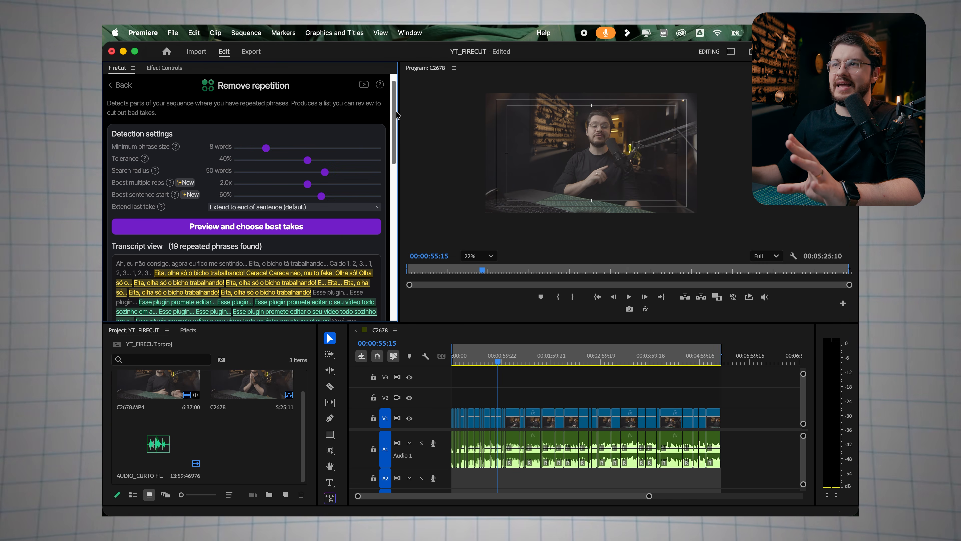
# - Examine the repetition detection settings and the color-highlighted repeated phrases in the transcript
pyautogui.scroll(1, 162, 103)
pyautogui.scroll(-3, 196, 279)
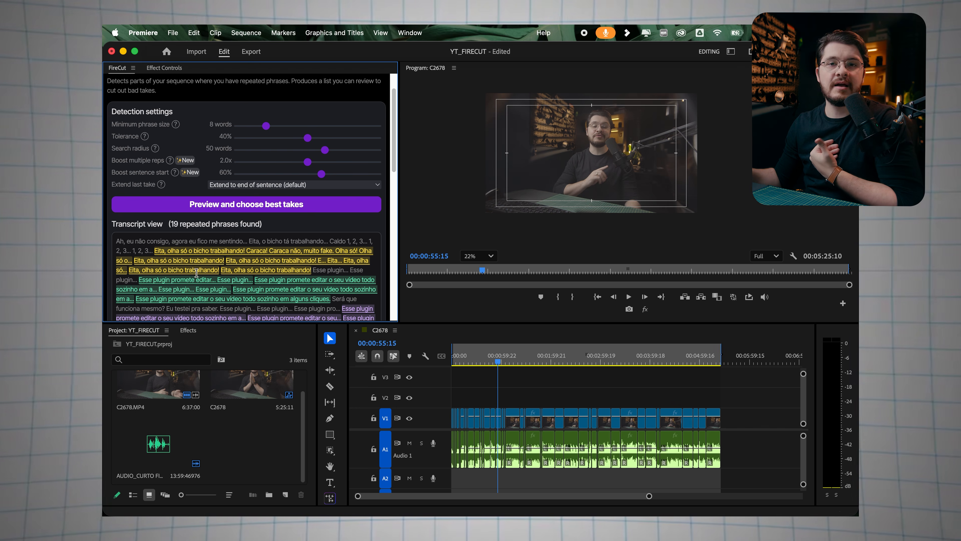
pyautogui.scroll(-2, 197, 277)
pyautogui.scroll(-4, 242, 214)
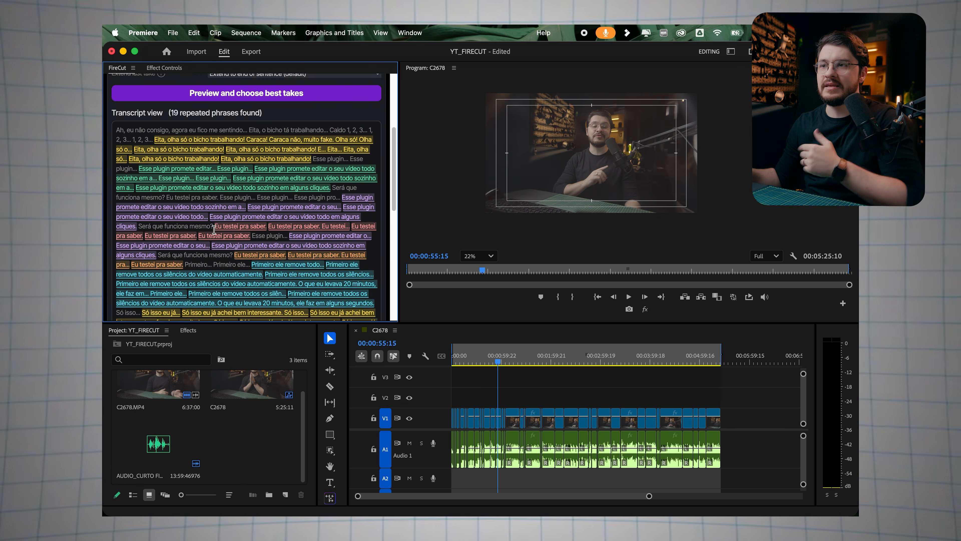
pyautogui.scroll(5, 212, 218)
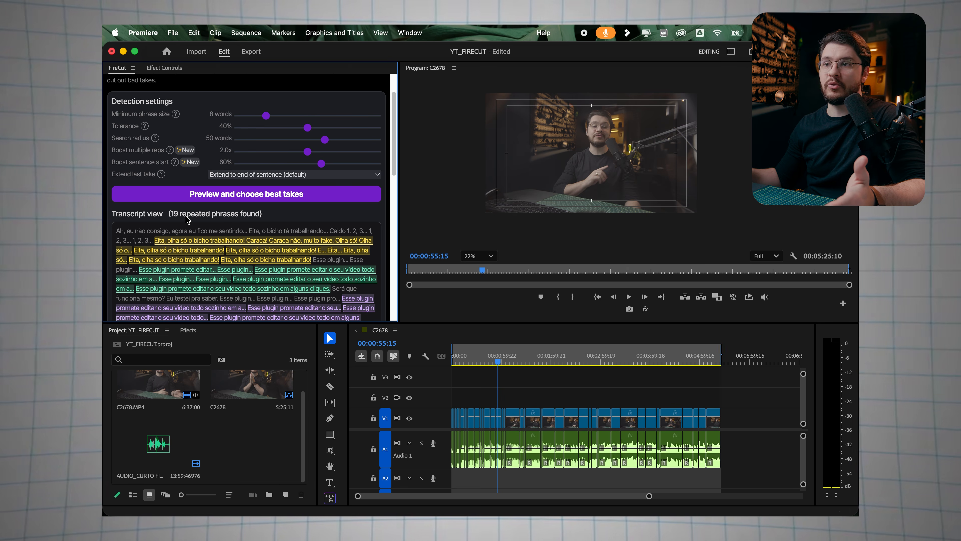
pyautogui.scroll(-2, 243, 220)
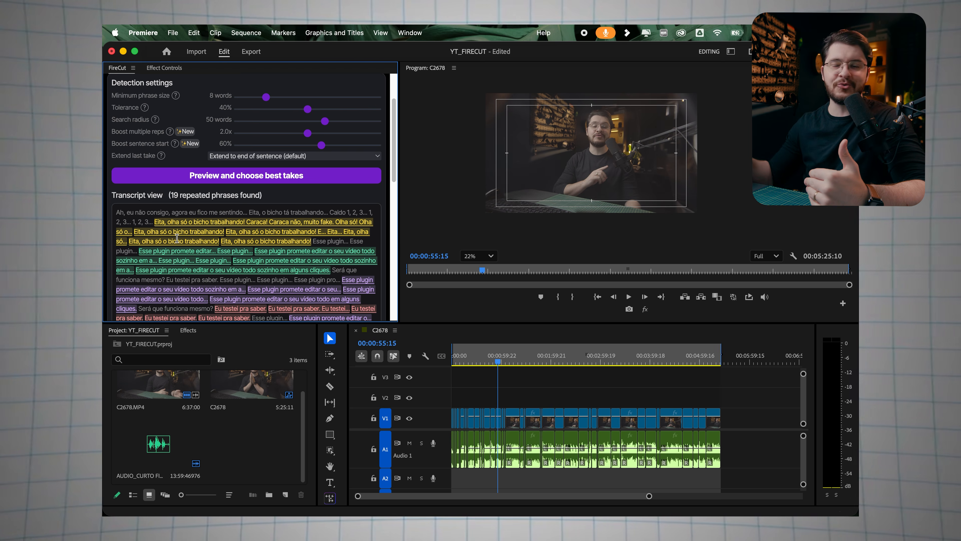
pyautogui.scroll(-1, 190, 253)
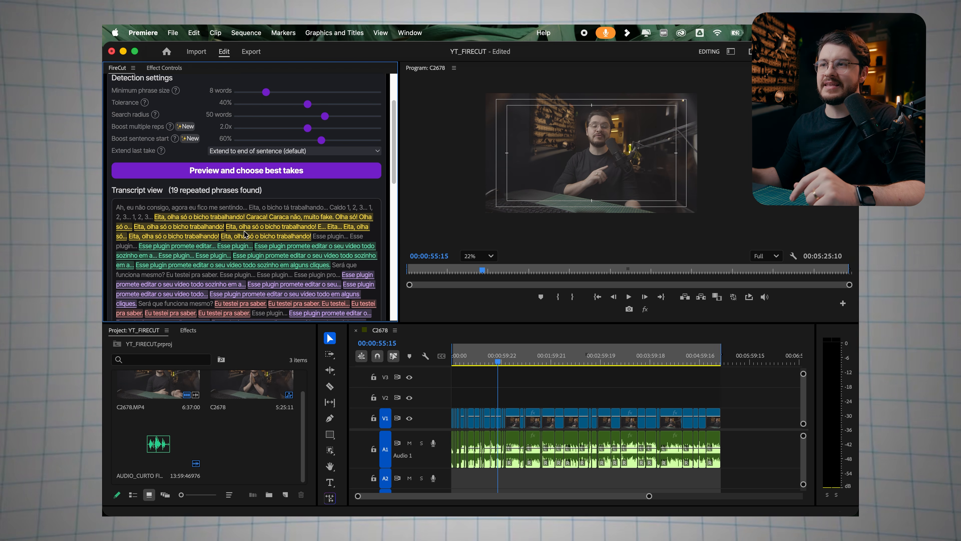
pyautogui.scroll(-2, 256, 234)
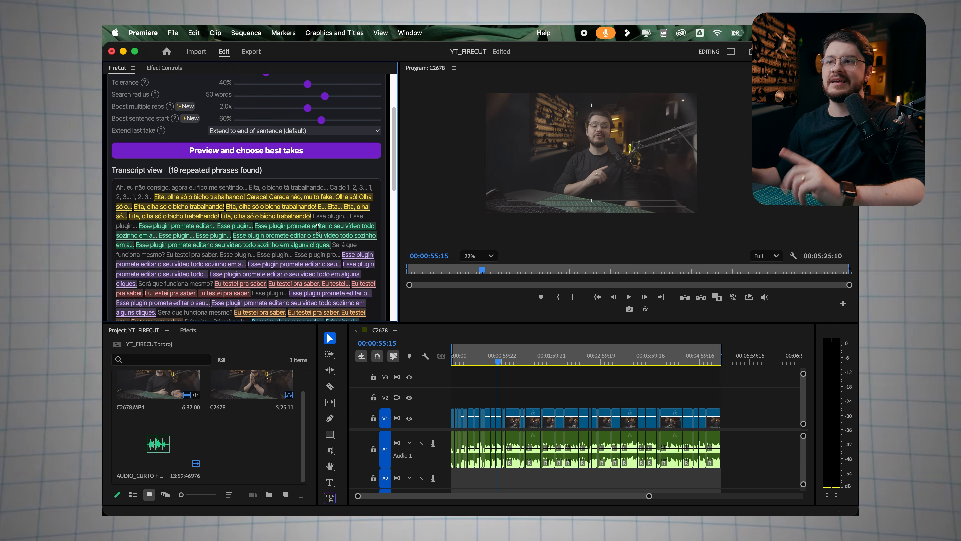
pyautogui.scroll(5, 209, 256)
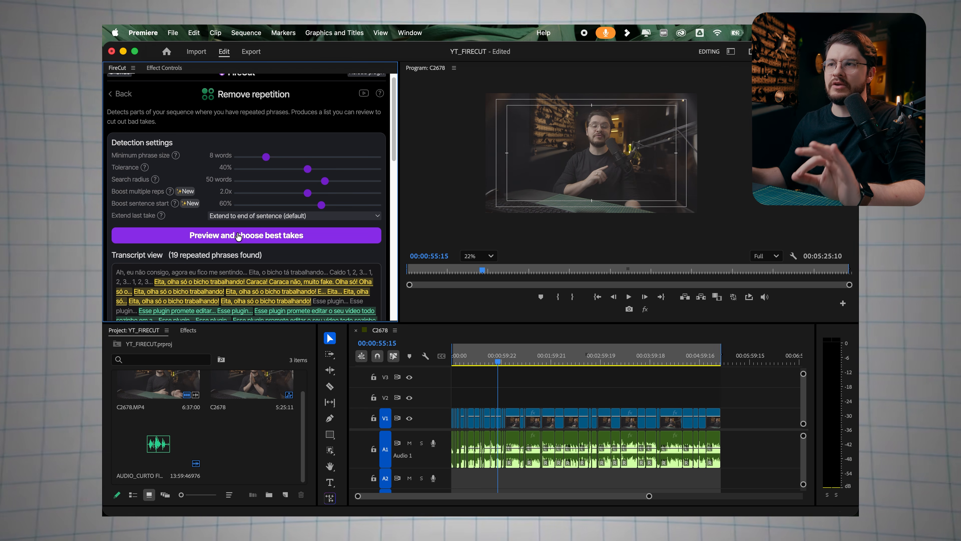
# - Generate the preview of best takes from the detected repetitions and look through the listed phrases
pyautogui.click(250, 237)
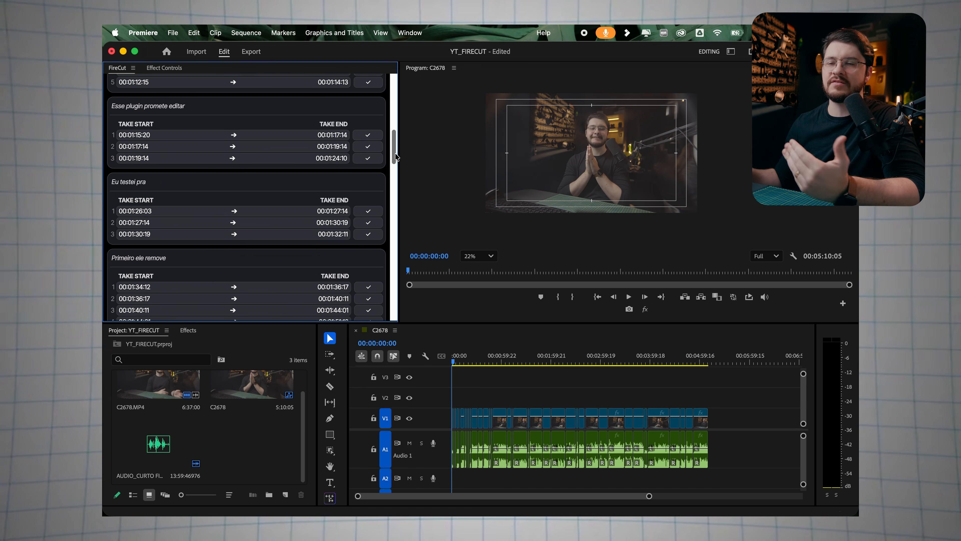
pyautogui.scroll(-10, 388, 195)
pyautogui.moveTo(388, 193); pyautogui.dragTo(393, 97)
# - Preview takes of the first two "Esse plugin promete editar" phrases and of "Eu testei pra", and review the take acceptance options
pyautogui.click(144, 191)
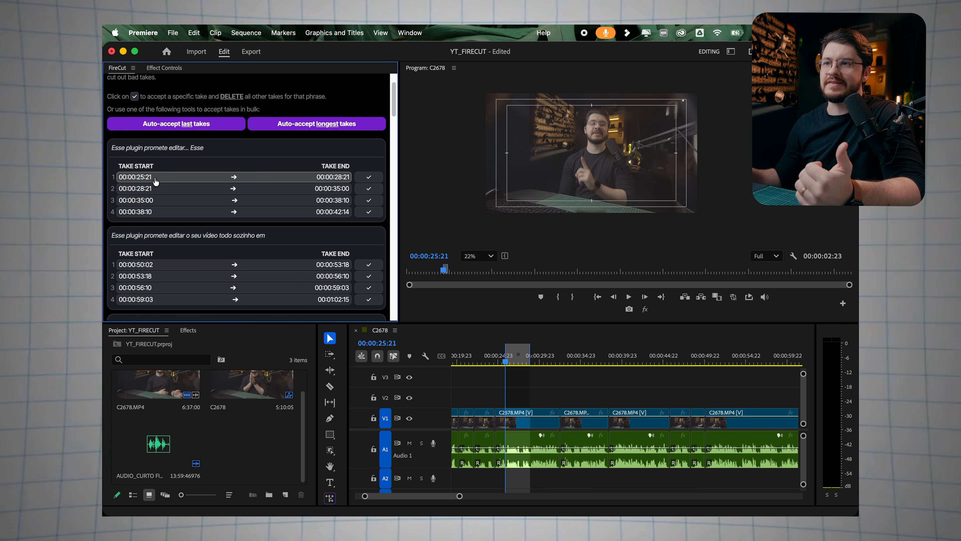
pyautogui.click(148, 264)
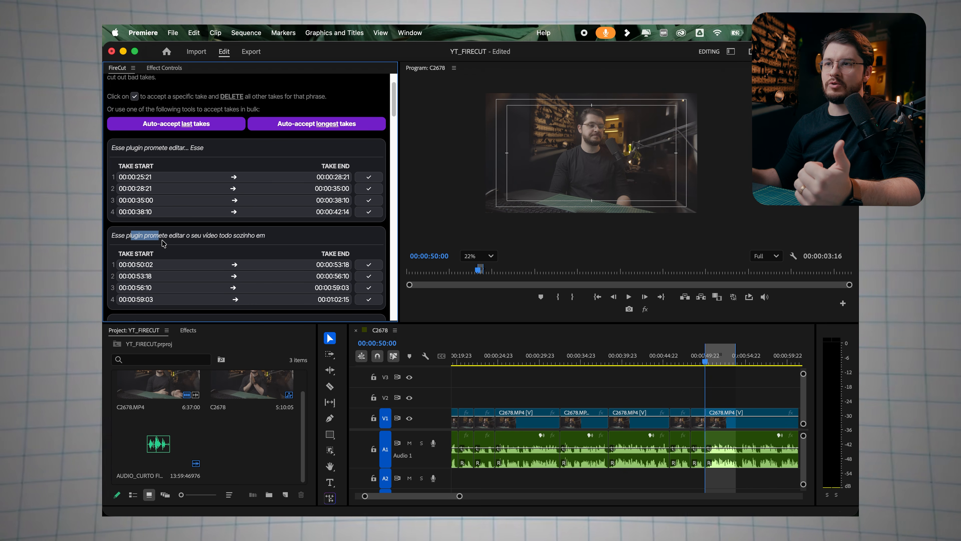
pyautogui.scroll(-3, 163, 243)
pyautogui.scroll(-1, 143, 290)
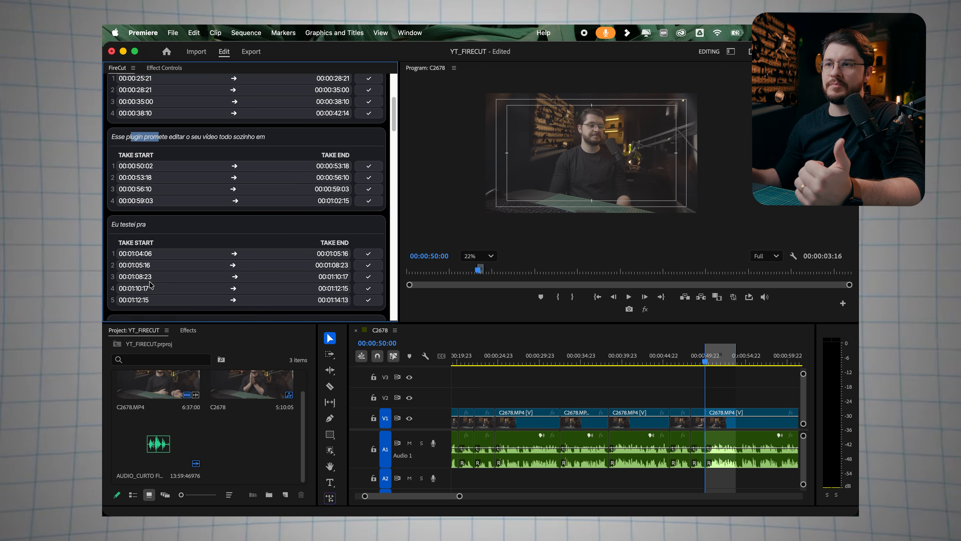
pyautogui.click(145, 265)
pyautogui.click(146, 280)
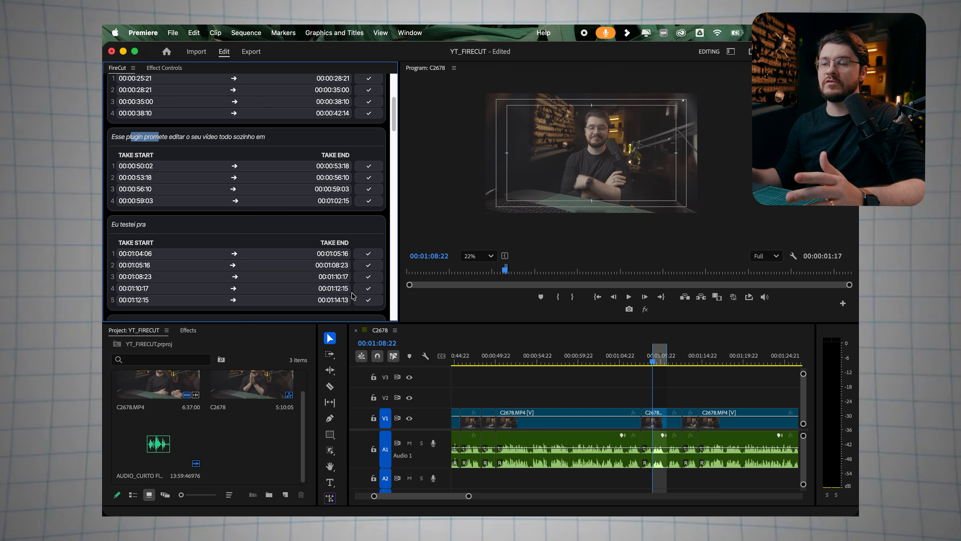
pyautogui.scroll(5, 291, 224)
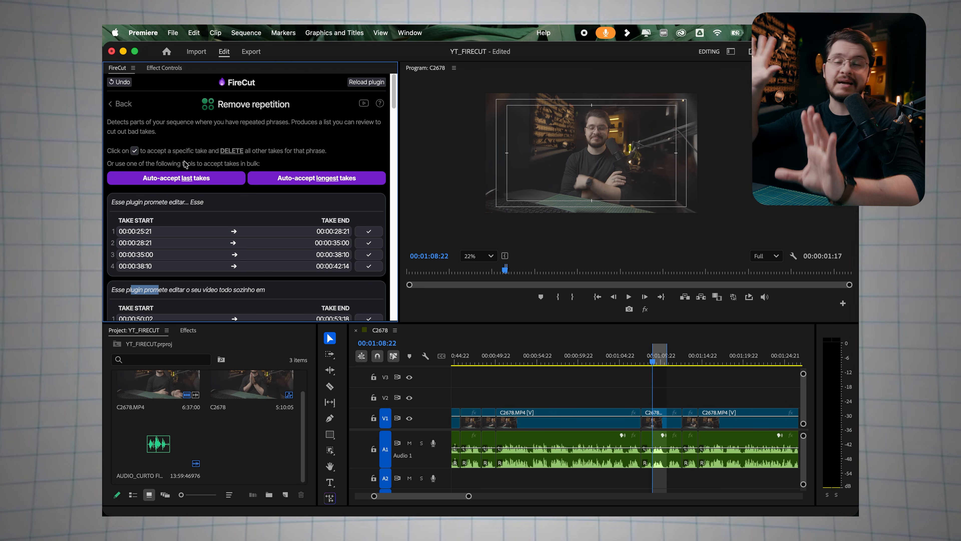
pyautogui.scroll(-2, 185, 163)
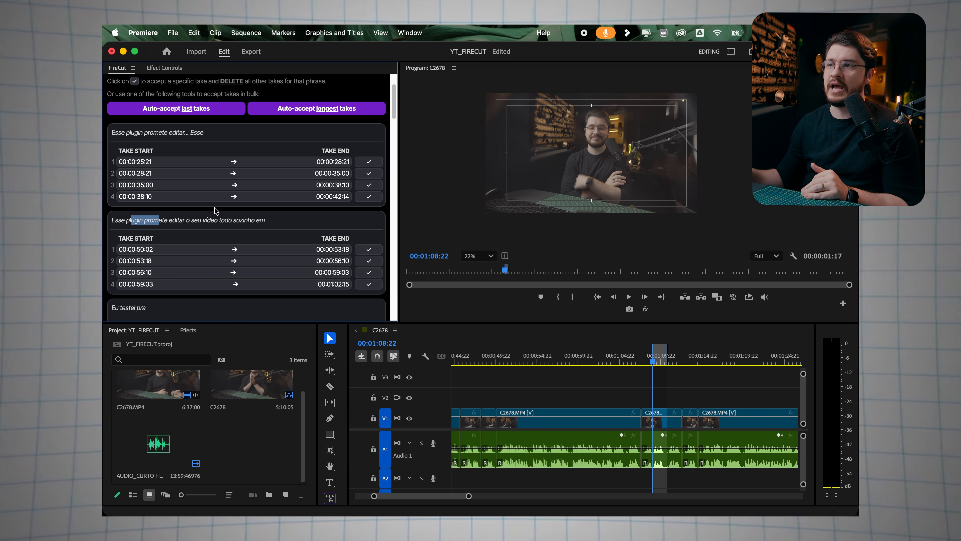
# - Accept the second take of "Esse plugin promete editar o seu vídeo todo sozinho em", and auto-accept the last takes of the remaining phrases
pyautogui.click(147, 174)
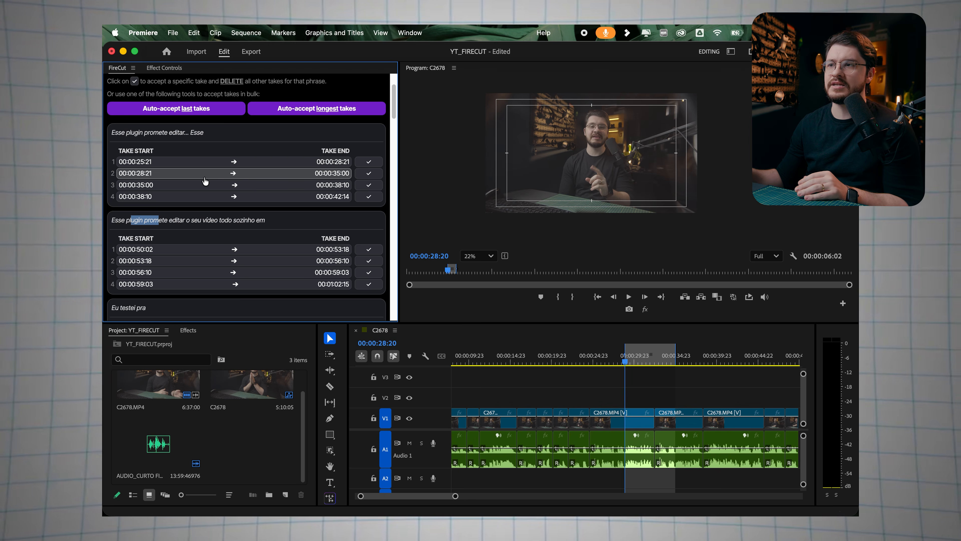
pyautogui.click(369, 173)
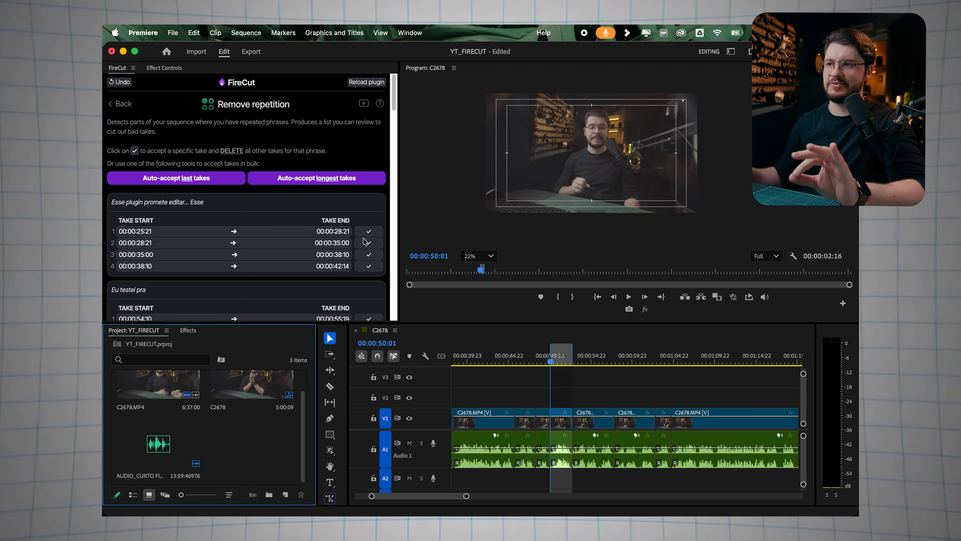
pyautogui.scroll(-1, 323, 228)
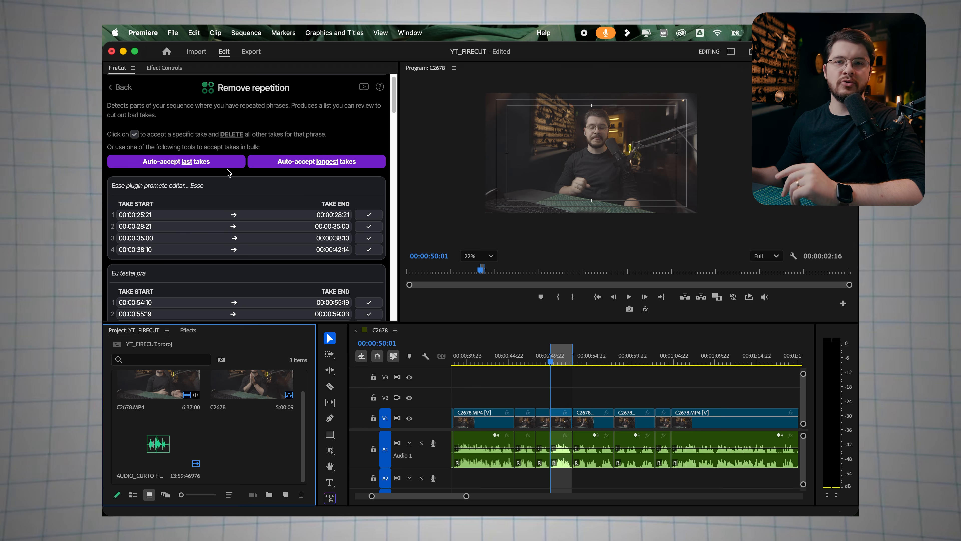
pyautogui.click(187, 165)
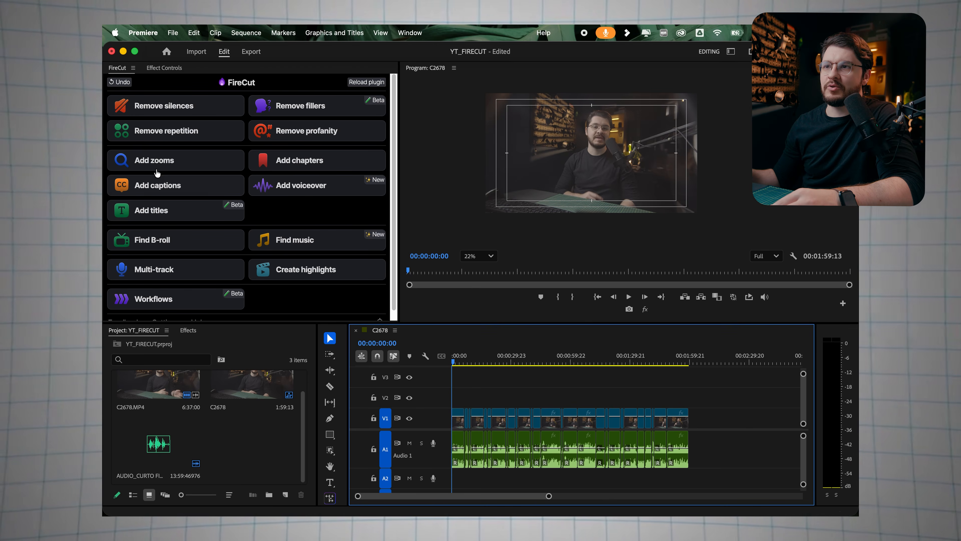
# - Open the Add zooms tool and position the zoom frame over the speaker at Center X 55% and Center Y 42%
pyautogui.click(162, 161)
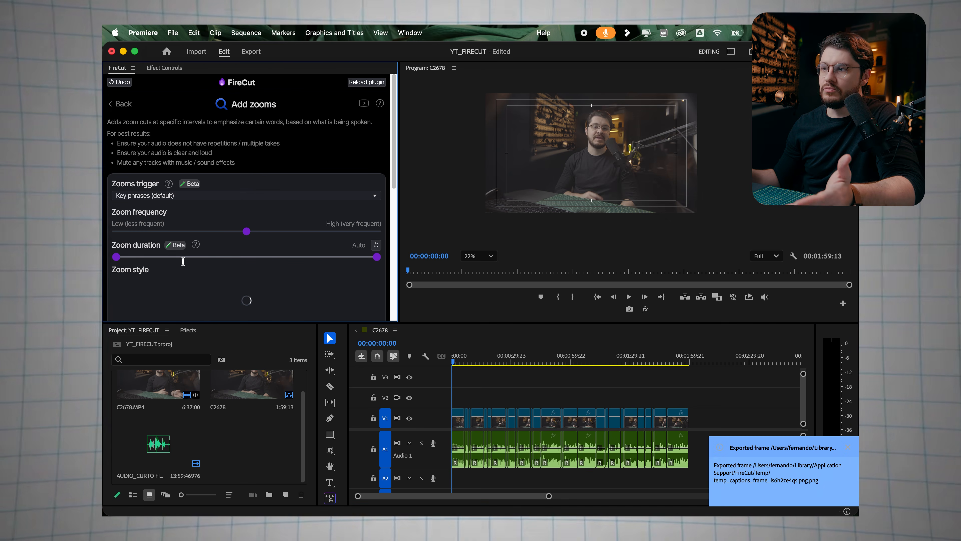
pyautogui.scroll(-5, 394, 163)
pyautogui.moveTo(259, 225); pyautogui.dragTo(252, 226)
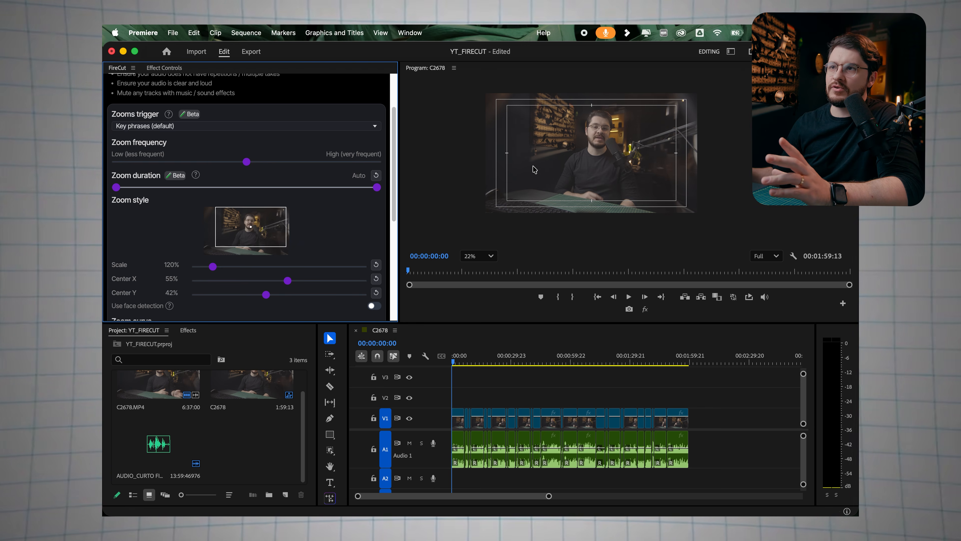
# - Check the frame size in the sequence settings and close them without changes
pyautogui.click(246, 32)
pyautogui.click(249, 50)
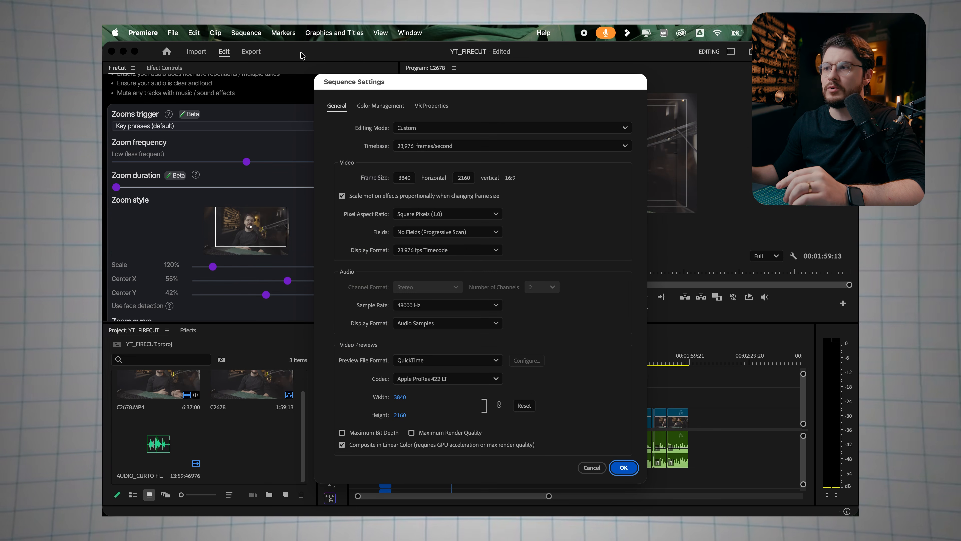
pyautogui.click(590, 469)
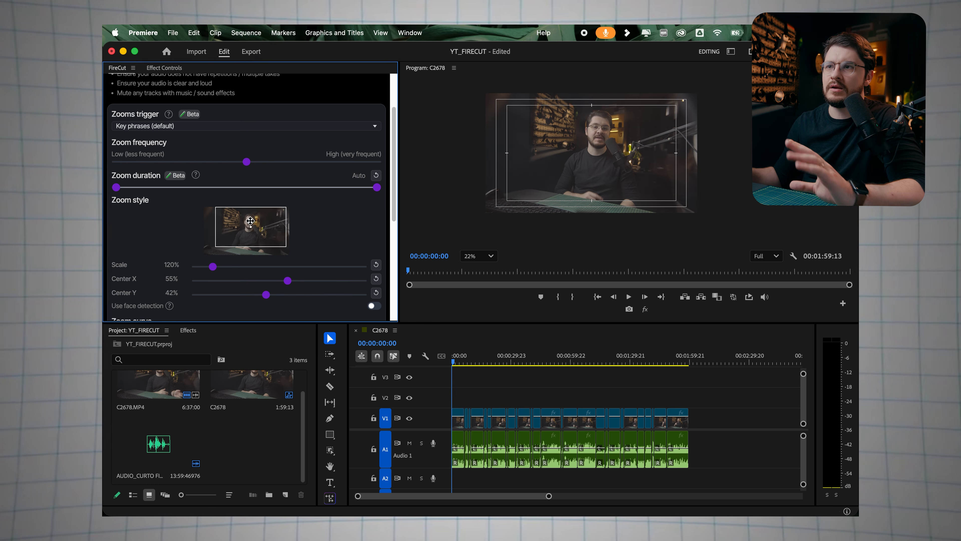
# - Review the zoom curve, scope, track and language options, and set the zoom style to Scale 110% with Center X 52%
pyautogui.scroll(1, 246, 222)
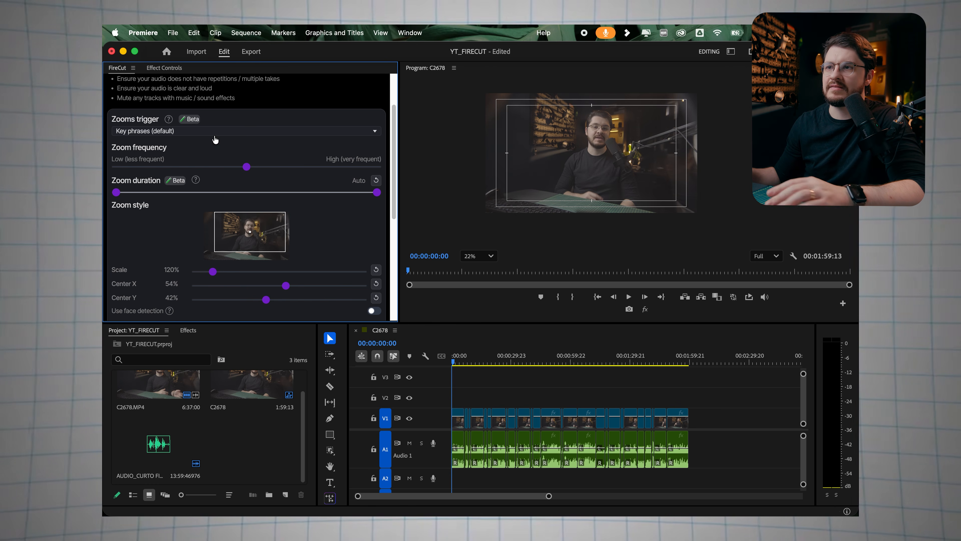
pyautogui.scroll(-6, 215, 140)
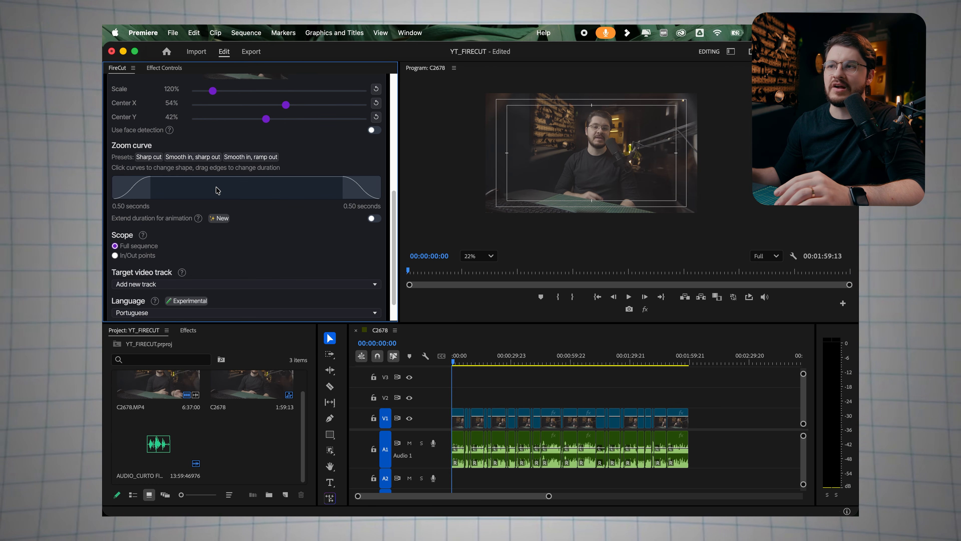
pyautogui.scroll(1, 180, 189)
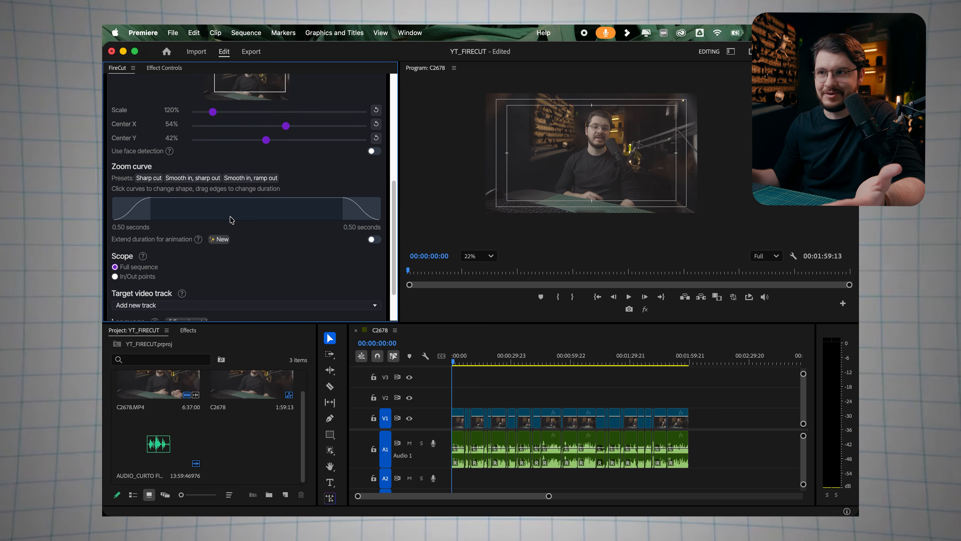
pyautogui.scroll(-2, 231, 220)
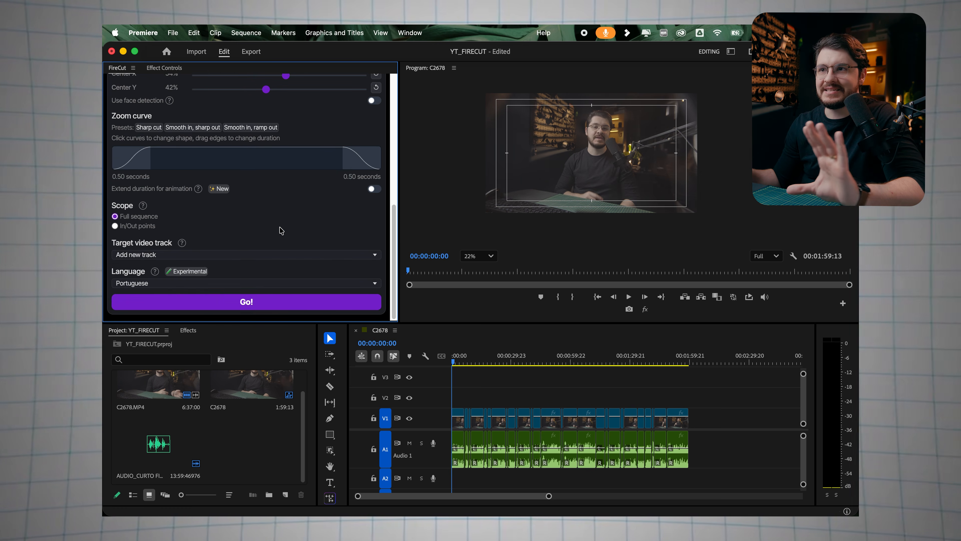
pyautogui.scroll(5, 281, 230)
pyautogui.scroll(1, 194, 219)
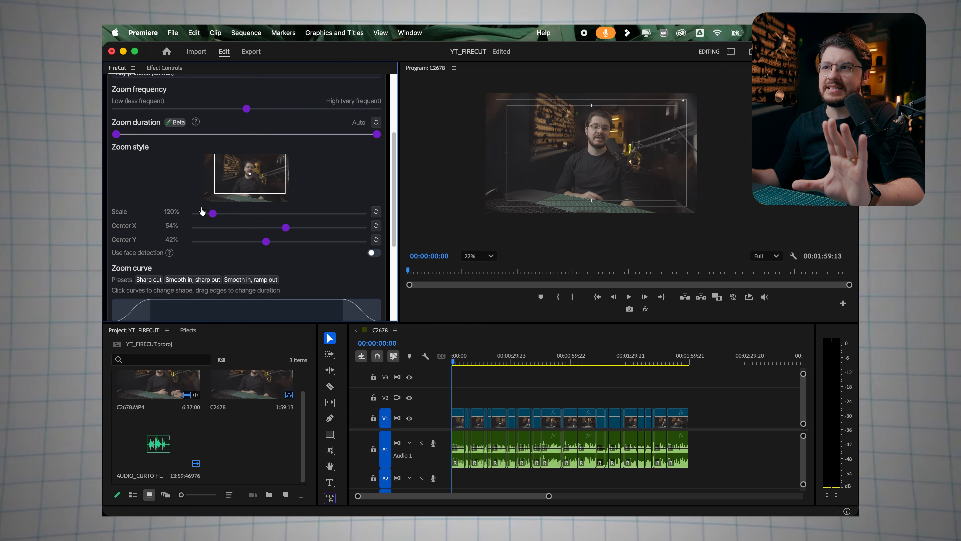
pyautogui.moveTo(212, 214); pyautogui.dragTo(202, 214)
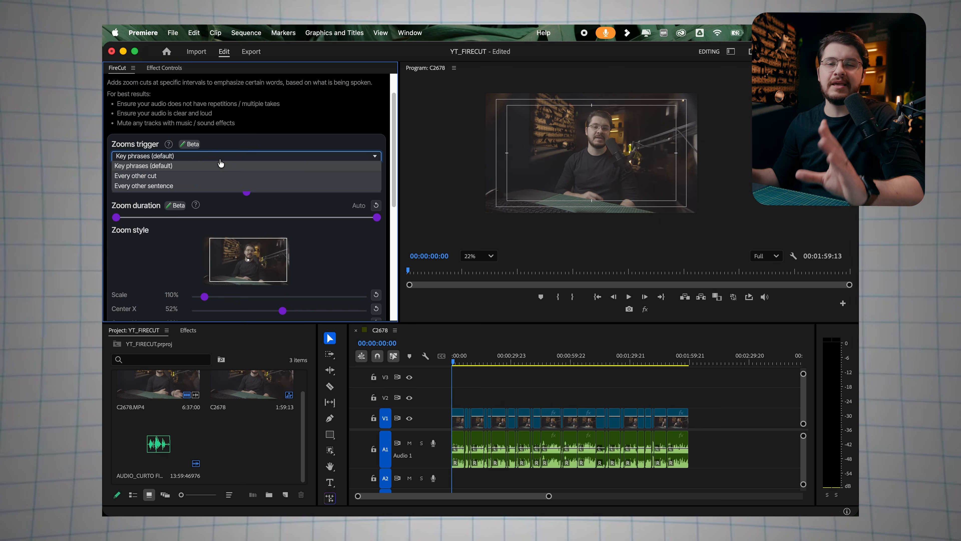
# - Compare the zoom trigger choices, keep Key phrases (default), and generate the zooms for the full sequence on a new track
pyautogui.click(220, 159)
pyautogui.click(219, 160)
pyautogui.click(217, 160)
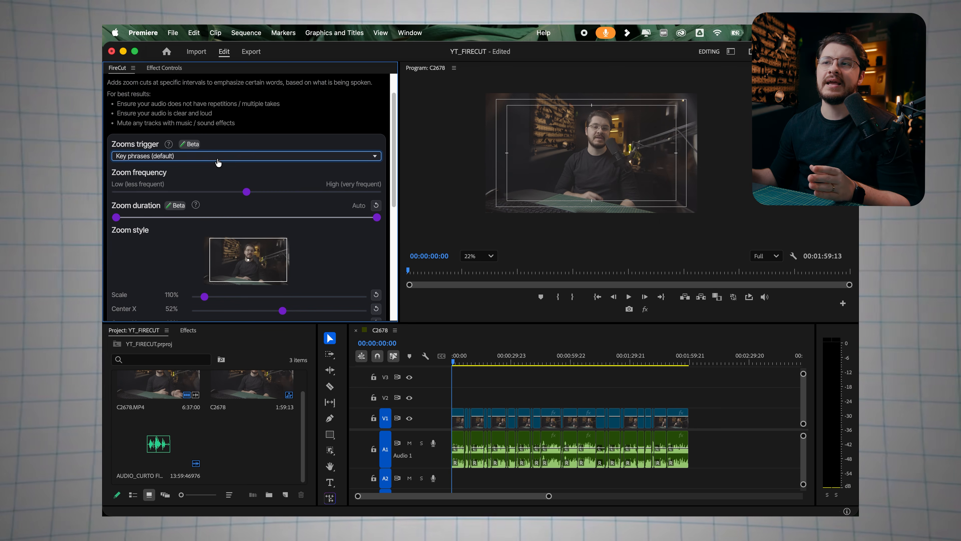
pyautogui.click(219, 159)
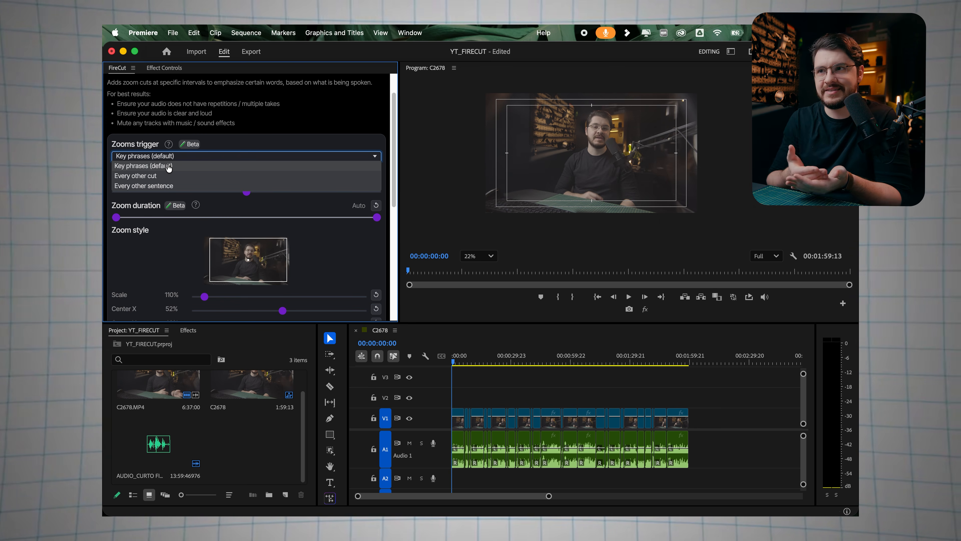
pyautogui.click(168, 166)
pyautogui.scroll(-10, 265, 246)
pyautogui.click(234, 302)
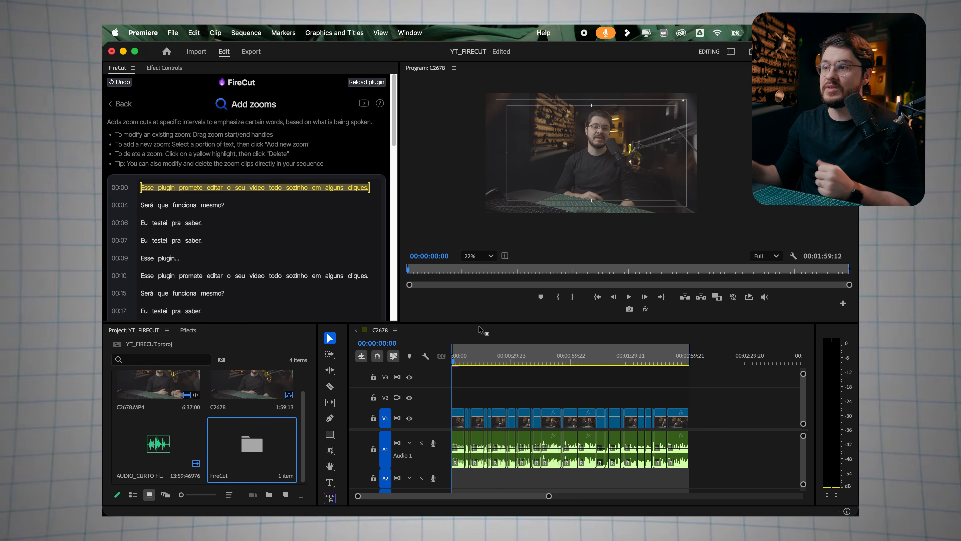
# - Add a new zoom on the sentence "Será que funciona mesmo?" at 00:04 in the zoom transcript
pyautogui.click(479, 330)
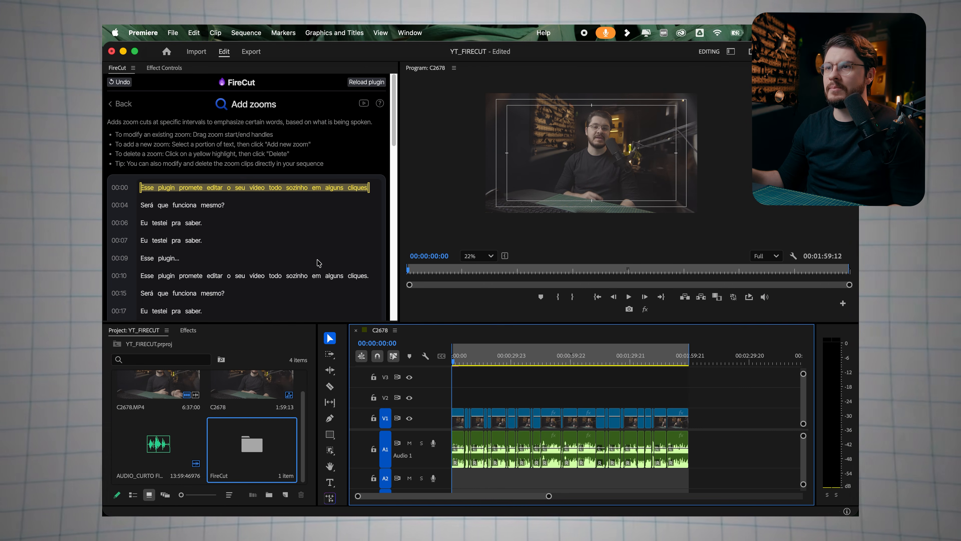
pyautogui.moveTo(394, 135)
pyautogui.mouseDown()
pyautogui.moveTo(382, 234)
pyautogui.moveTo(381, 132)
pyautogui.mouseUp()
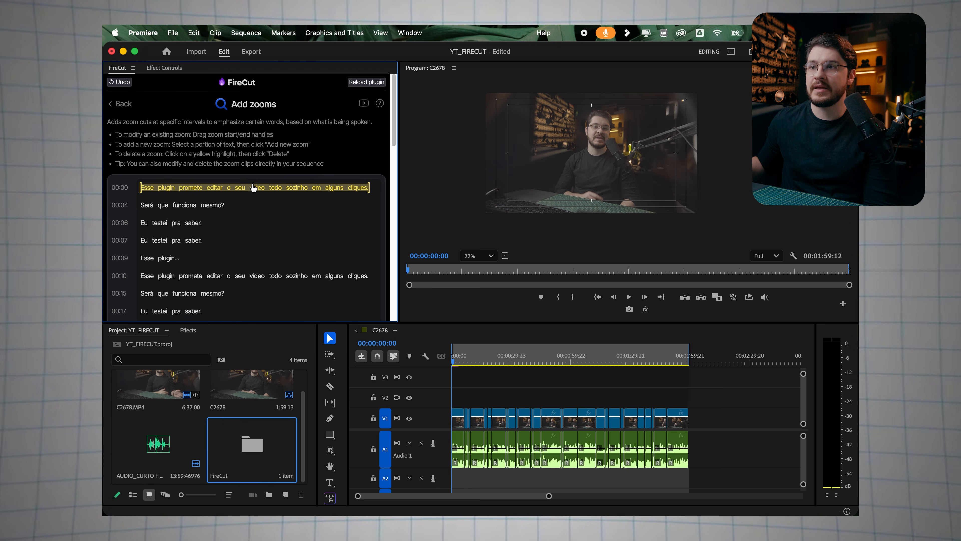
pyautogui.click(157, 191)
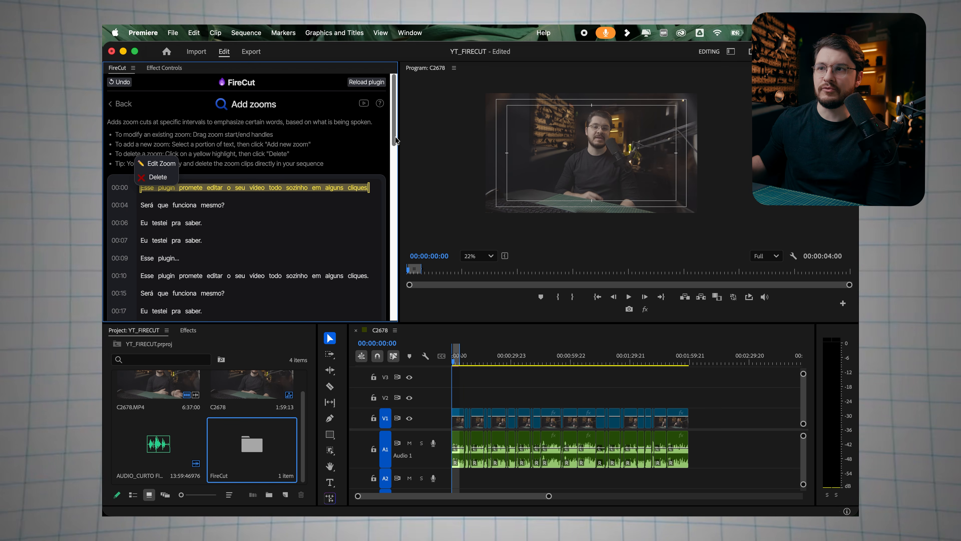
pyautogui.click(187, 208)
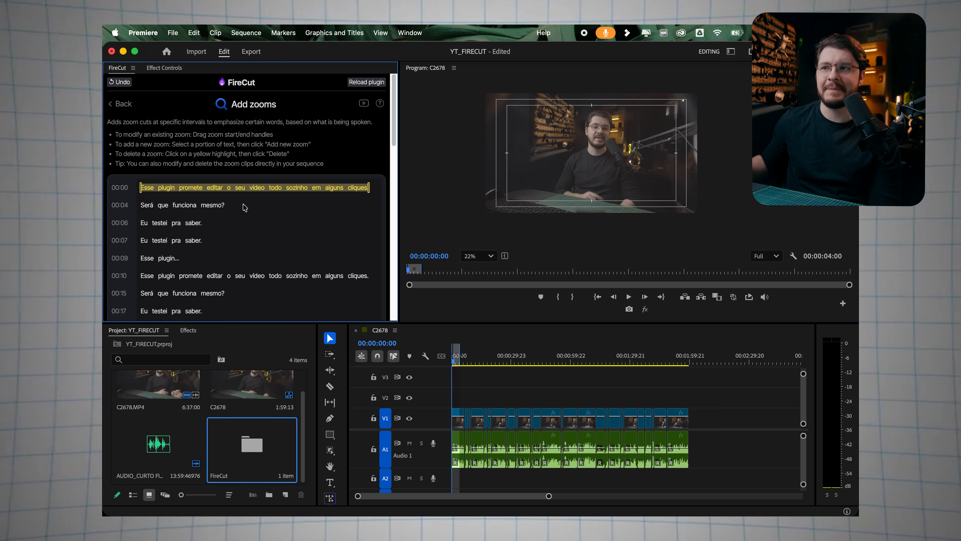
pyautogui.moveTo(227, 205); pyautogui.dragTo(128, 209)
pyautogui.click(128, 194)
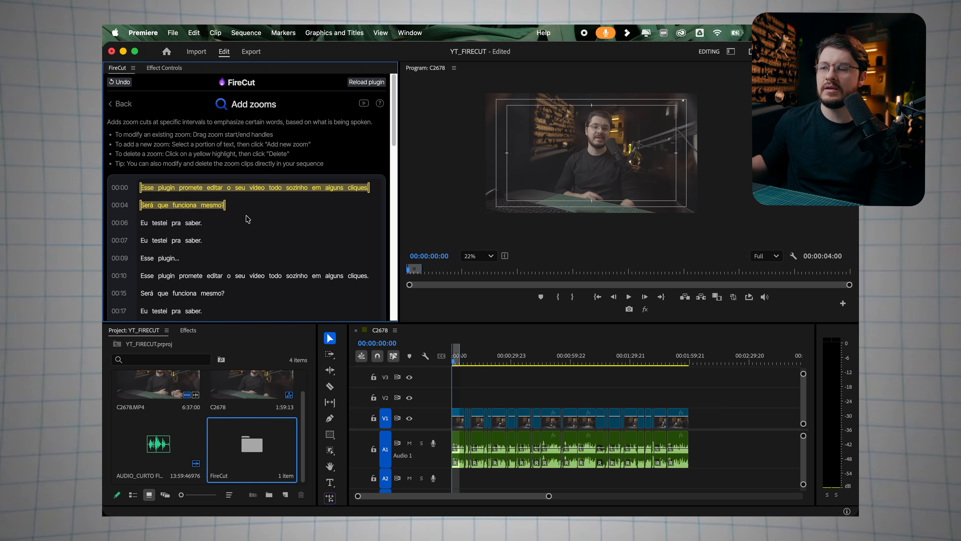
# - Delete the zoom on the opening sentence at 00:00
pyautogui.click(341, 191)
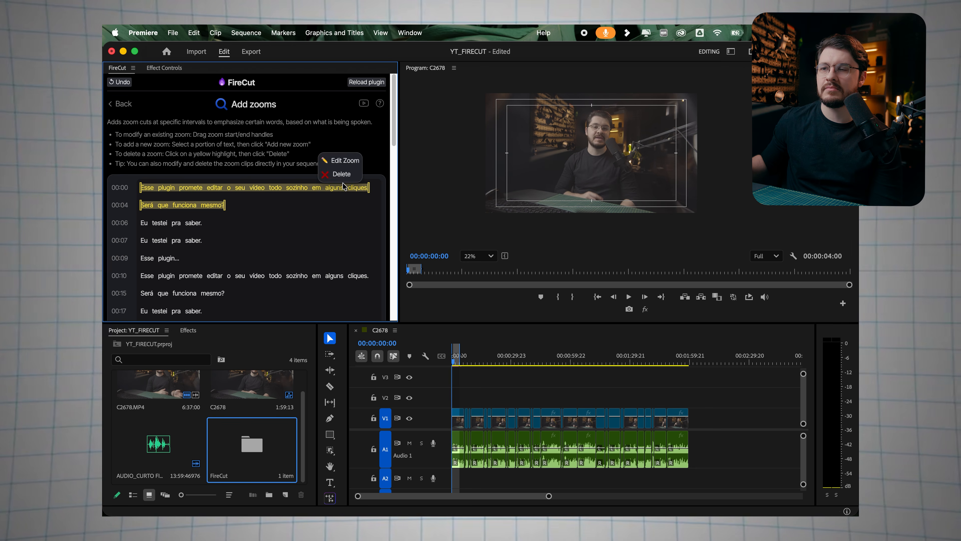
pyautogui.click(340, 176)
pyautogui.scroll(-2, 310, 229)
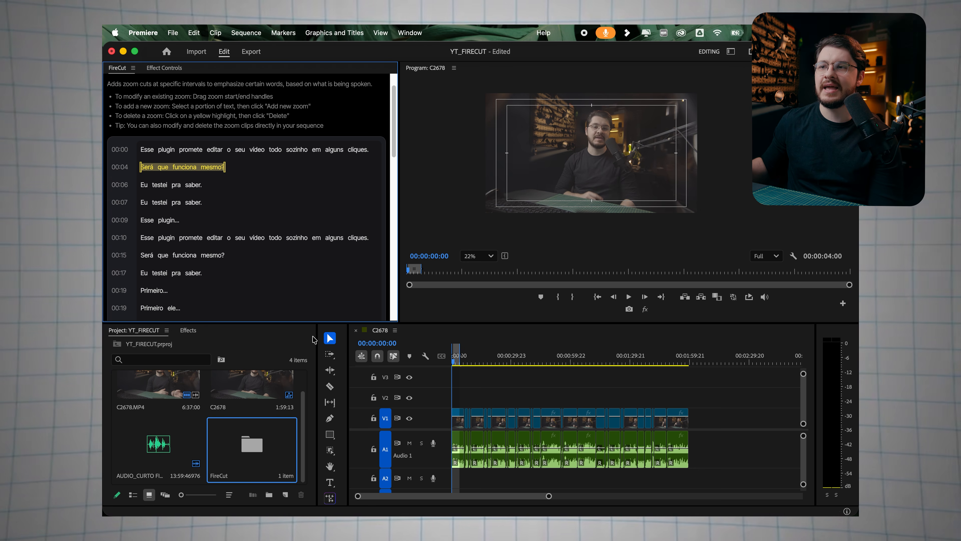
# - Delete the zoom on the 00:20 sentence about removing silences and add a new zoom on that same sentence
pyautogui.scroll(-5, 244, 265)
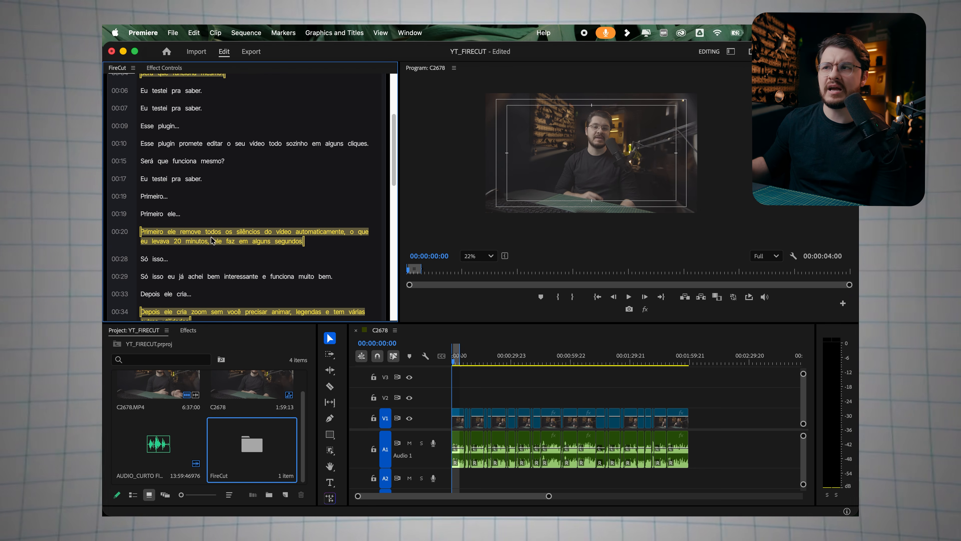
pyautogui.click(297, 243)
pyautogui.click(300, 229)
pyautogui.scroll(-4, 202, 208)
pyautogui.scroll(-6, 197, 213)
pyautogui.scroll(2, 184, 161)
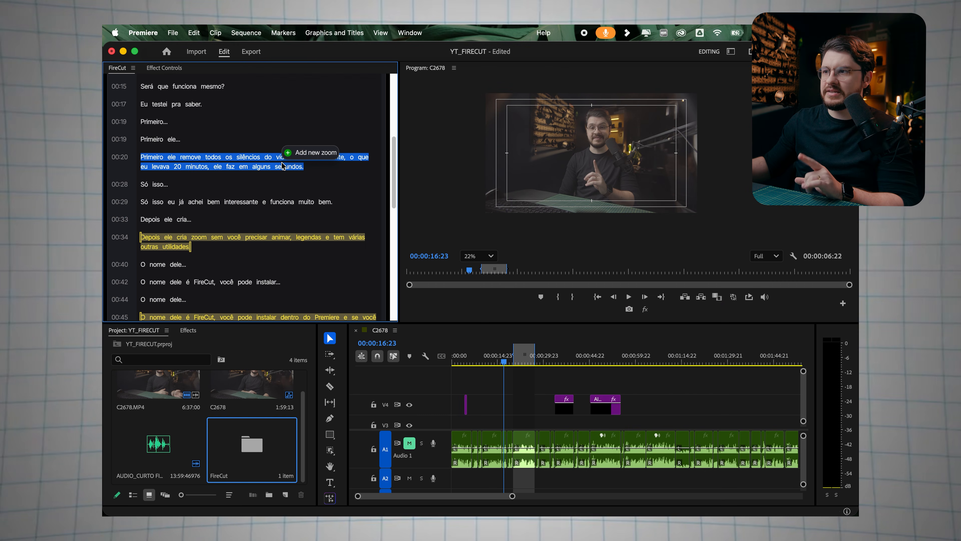
pyautogui.click(315, 154)
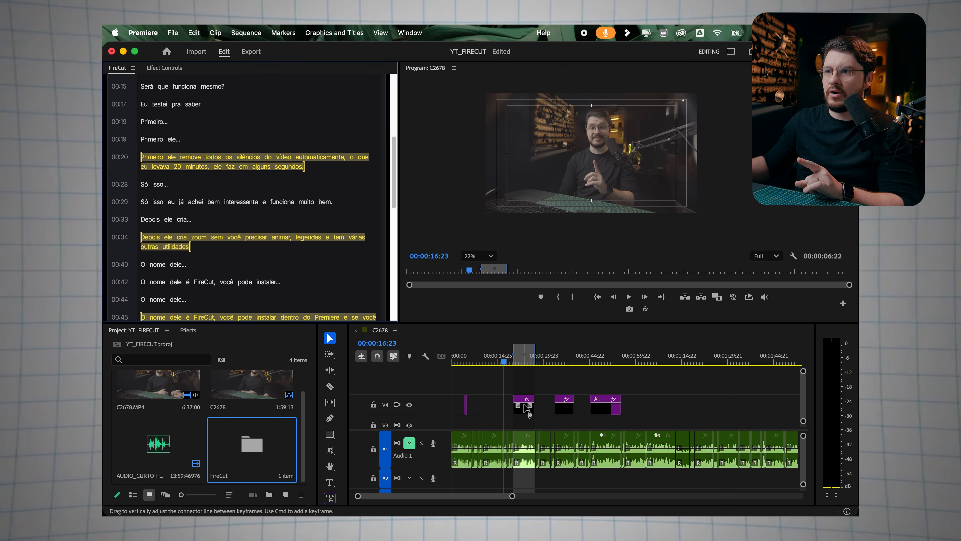
# - Add a new zoom on "Será que funciona mesmo?" at 01:24 and move the playhead to 00:01:28:01 to check its clip
pyautogui.scroll(-3, 248, 256)
pyautogui.scroll(-3, 145, 234)
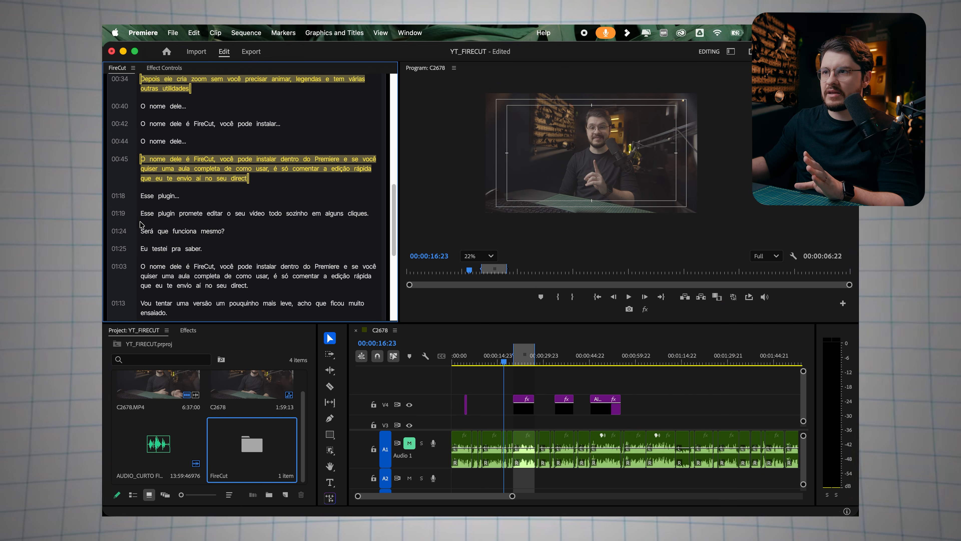
pyautogui.moveTo(140, 232); pyautogui.dragTo(225, 232)
pyautogui.click(235, 221)
pyautogui.moveTo(694, 382); pyautogui.dragTo(733, 407)
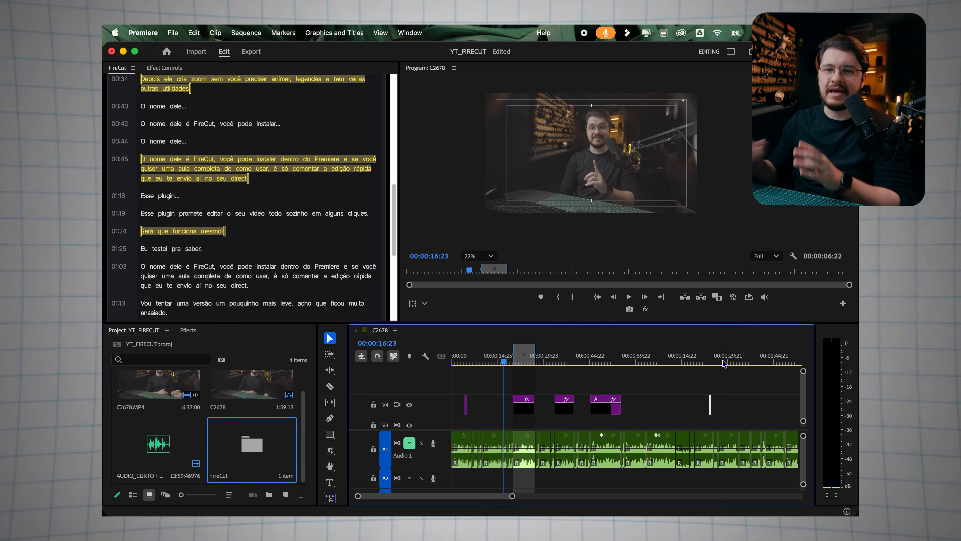
pyautogui.click(722, 361)
# - Delete the zoom on the second "Esse plugin promete editar o seu vídeo" sentence at 01:19
pyautogui.scroll(-3, 252, 253)
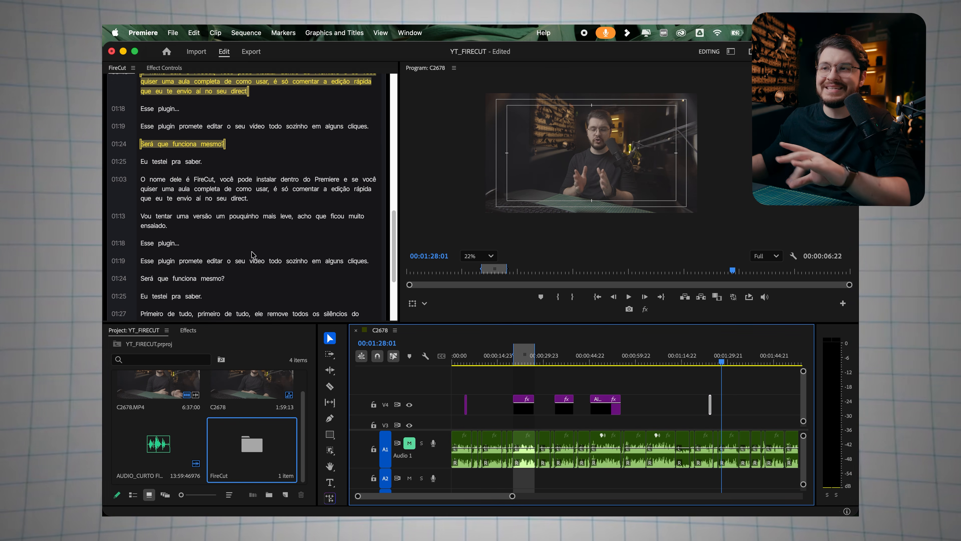
pyautogui.scroll(-1, 192, 241)
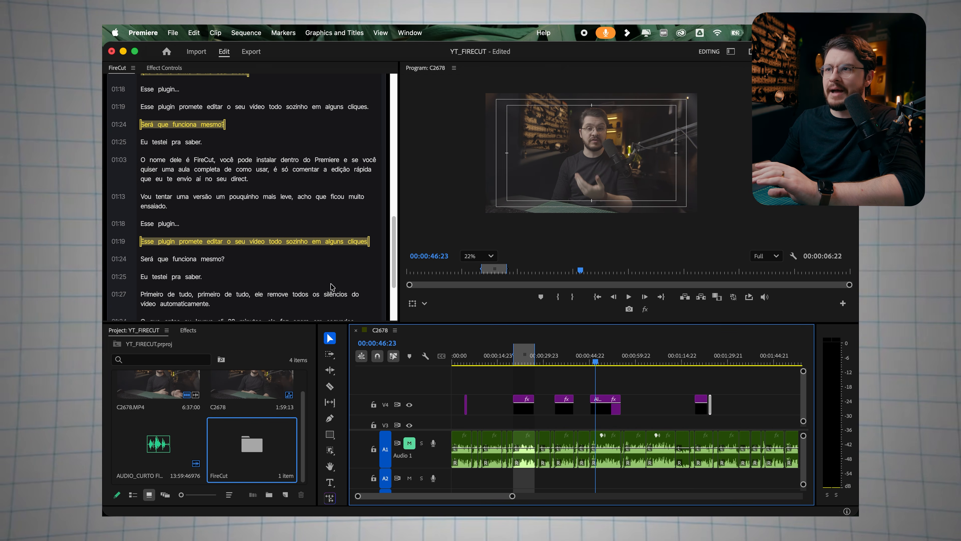
pyautogui.rightClick(369, 242)
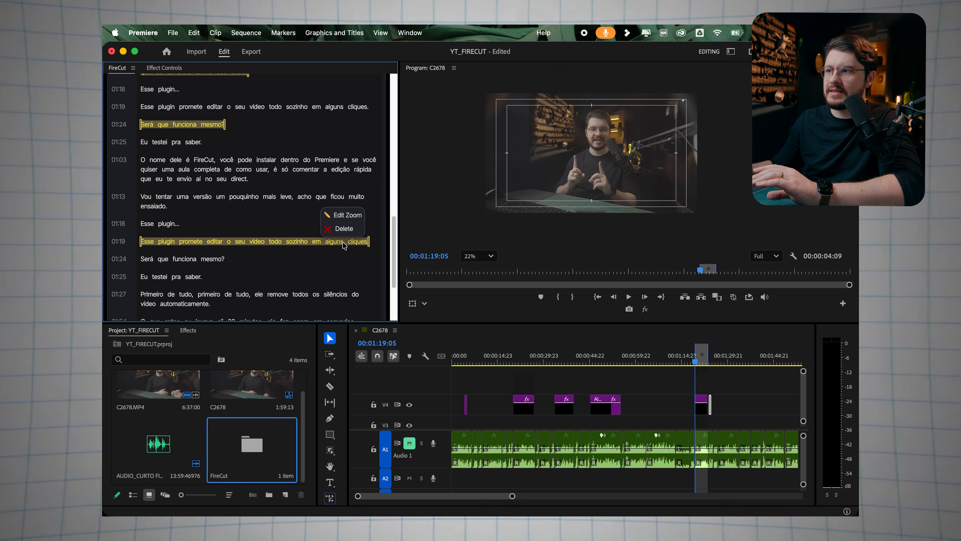
pyautogui.click(345, 236)
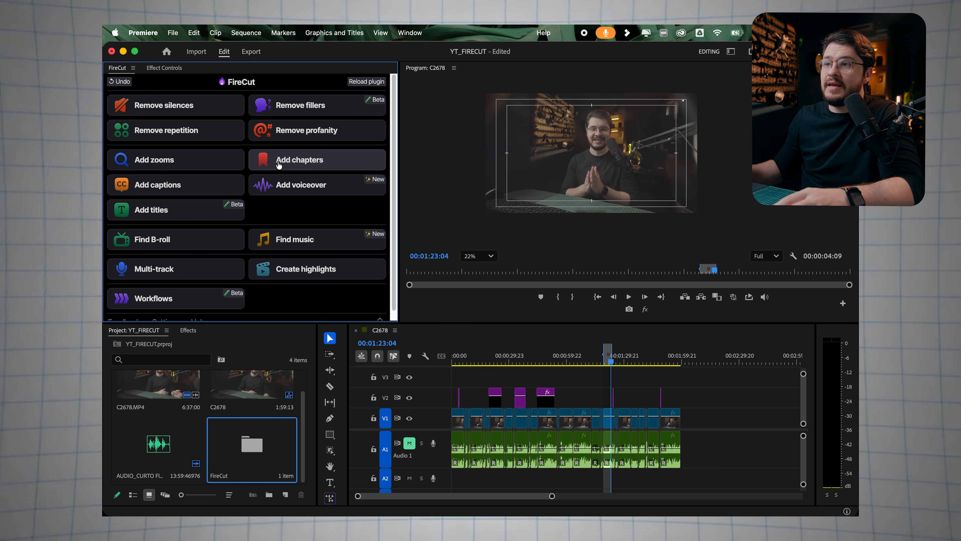
pyautogui.scroll(-2, 261, 272)
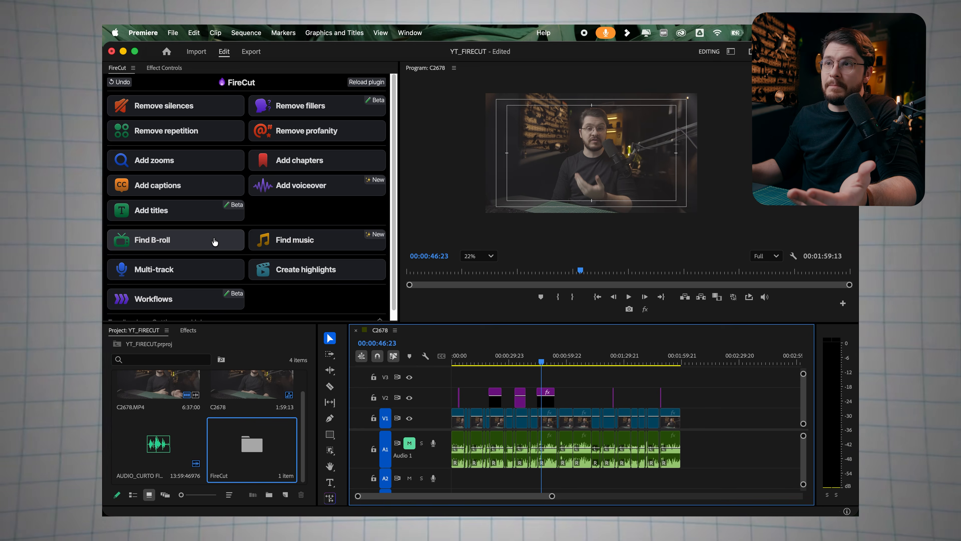
pyautogui.click(215, 243)
pyautogui.click(123, 103)
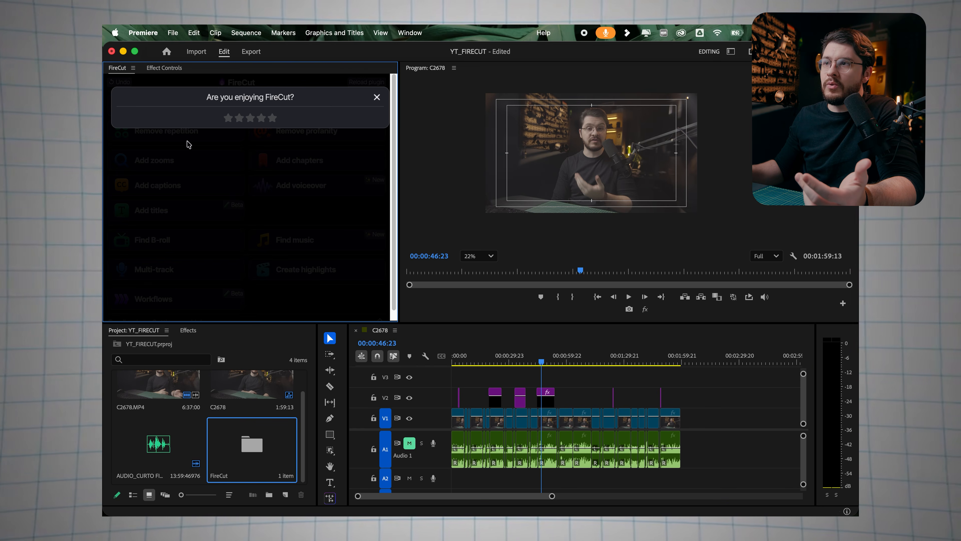
pyautogui.click(377, 98)
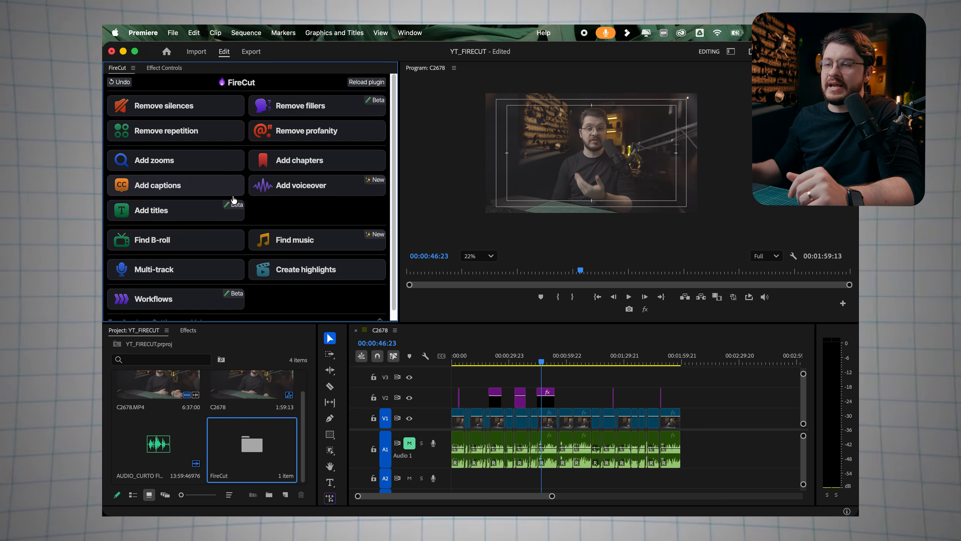
# - Open the Find B-roll tool and review its frequency, method, library, media type and transition options
pyautogui.scroll(-1, 236, 198)
pyautogui.click(231, 230)
pyautogui.scroll(-5, 253, 265)
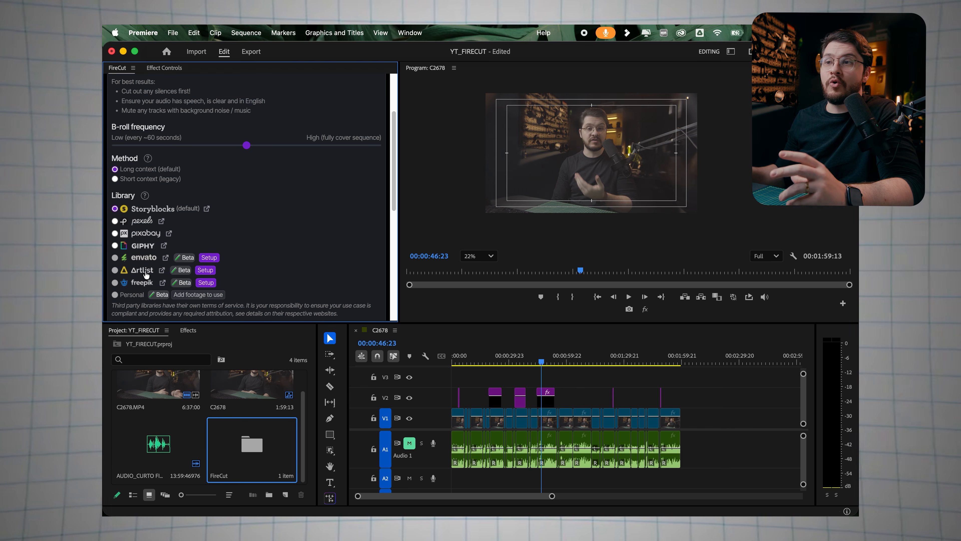
pyautogui.scroll(-2, 162, 257)
pyautogui.scroll(1, 136, 238)
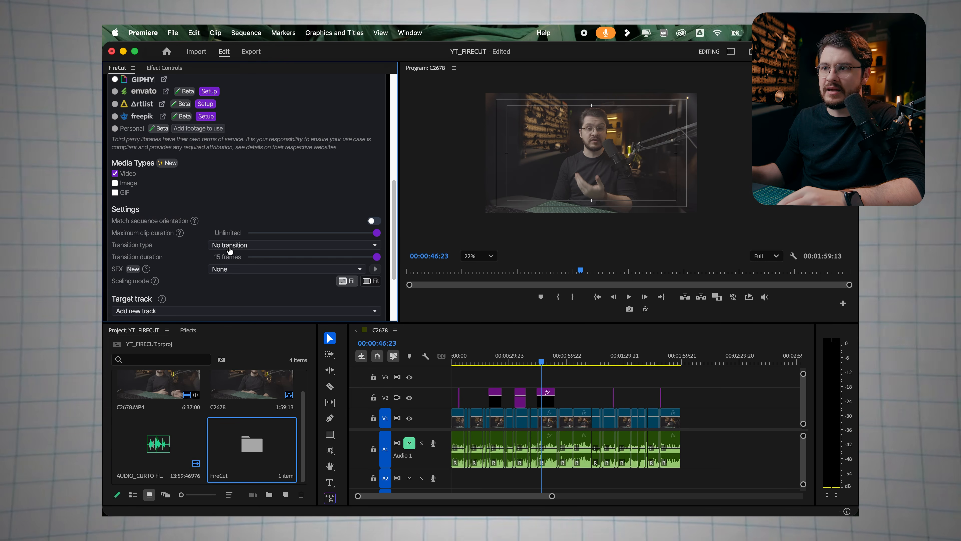
pyautogui.click(229, 245)
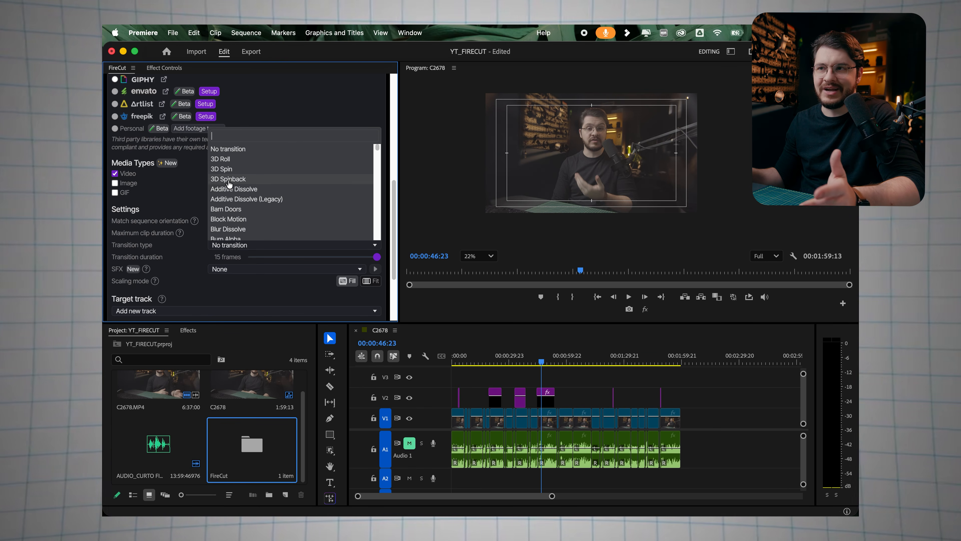
pyautogui.click(195, 204)
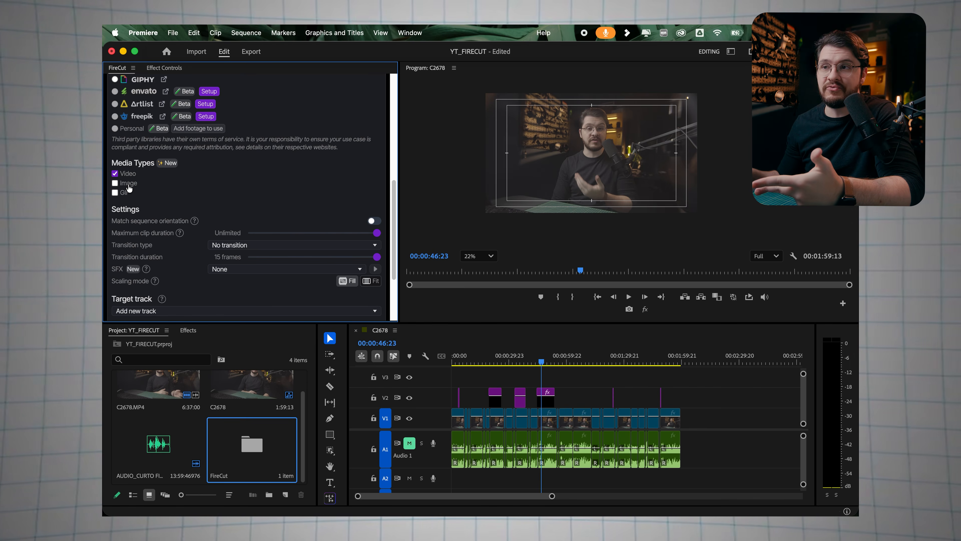
# - Select Pixabay as the B-roll library and move the playhead to 00:00:18:00
pyautogui.scroll(-5, 172, 242)
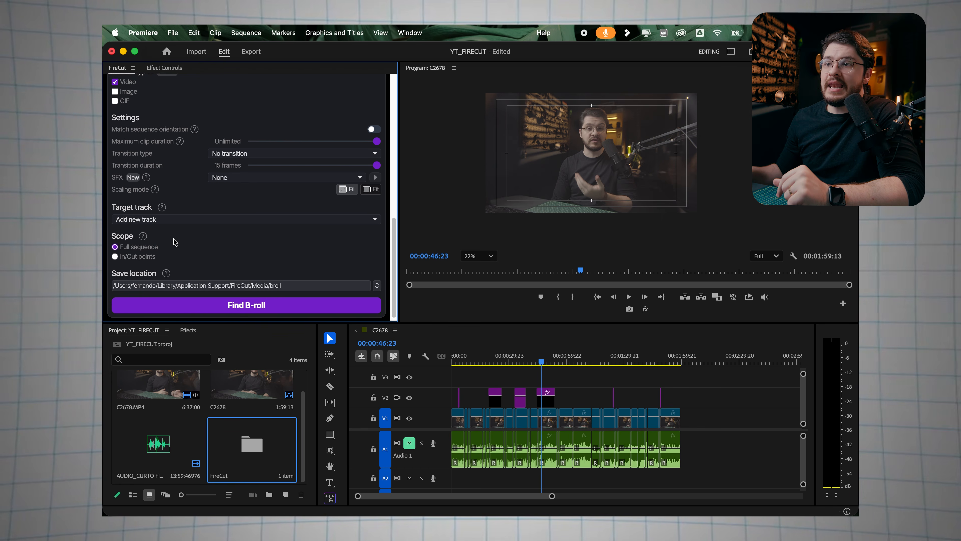
pyautogui.scroll(3, 227, 258)
pyautogui.scroll(5, 226, 258)
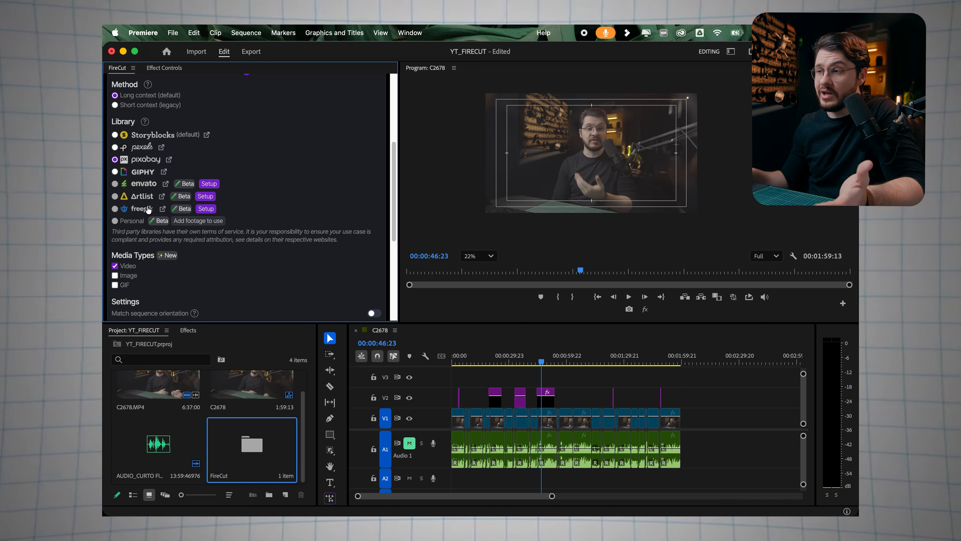
pyautogui.scroll(2, 167, 224)
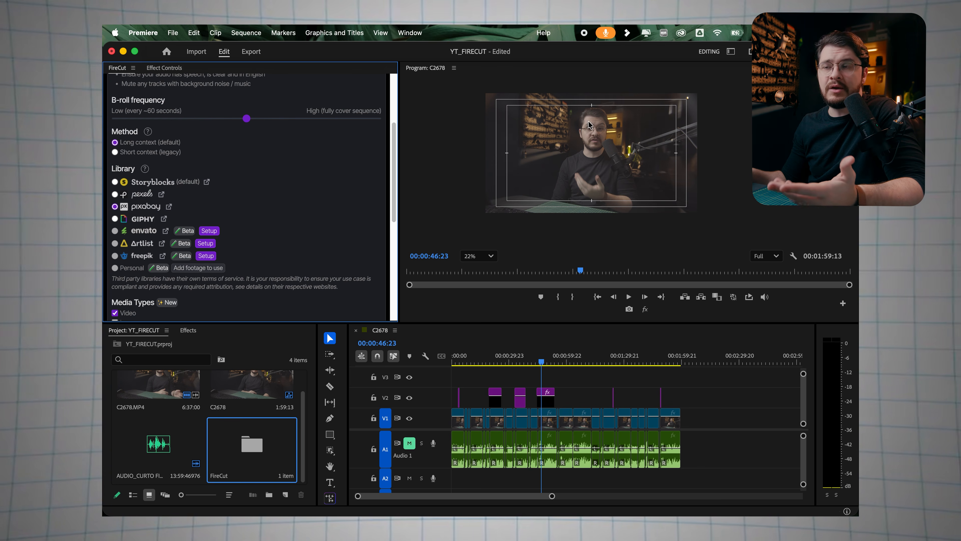
pyautogui.click(486, 355)
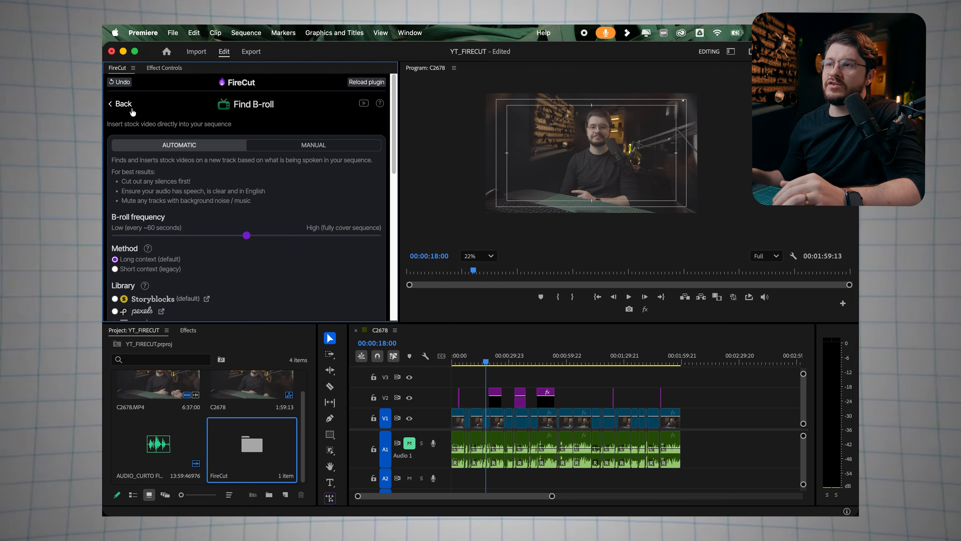
# - Leave Find B-roll and review the scope, target audio track and save location options of the Find music tool
pyautogui.click(121, 103)
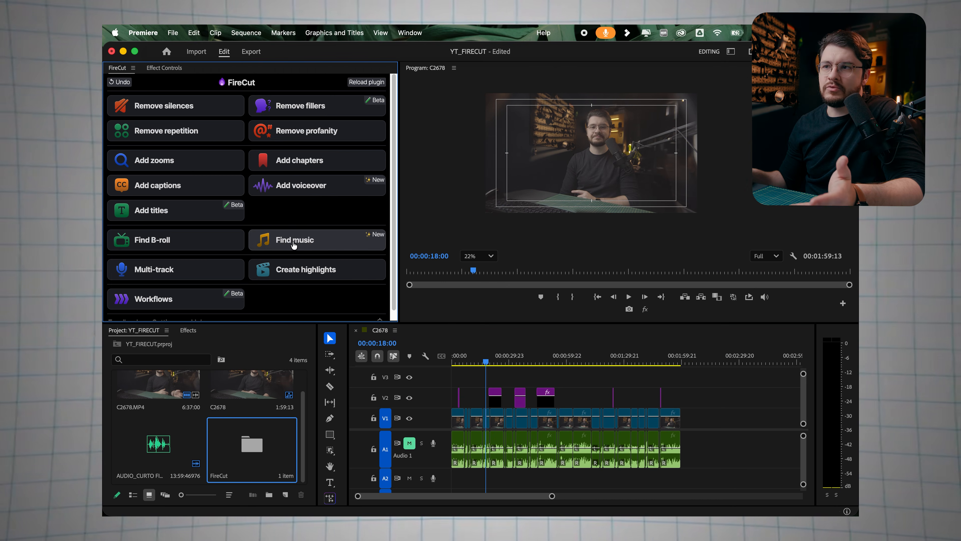
pyautogui.click(309, 236)
pyautogui.scroll(1, 282, 258)
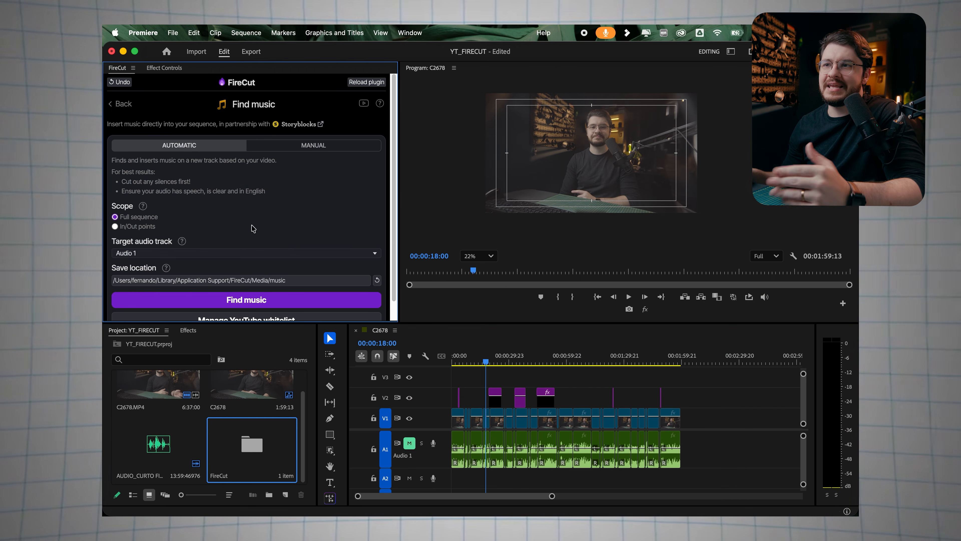
pyautogui.scroll(-1, 159, 126)
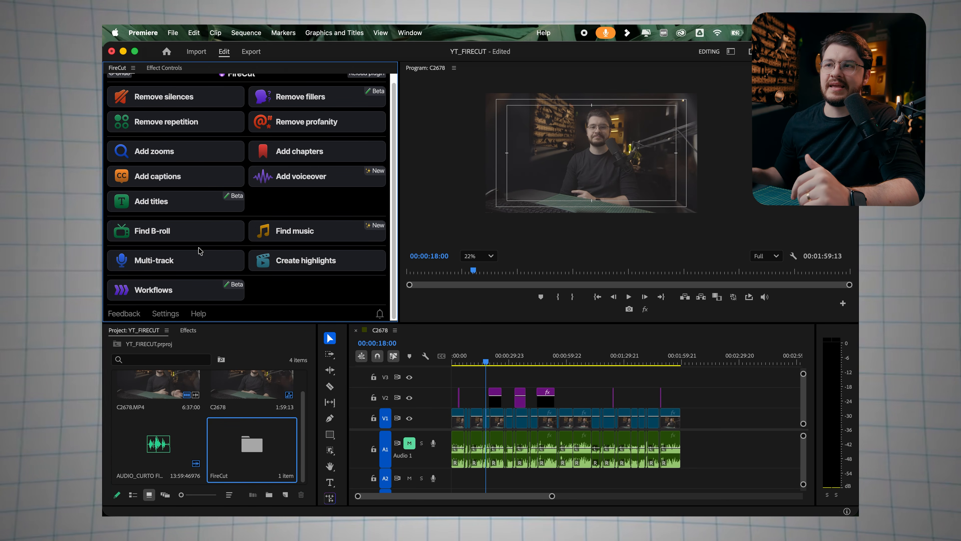
# - Open the Multi-track tool and review its speaker fields and the audio assignment options for video track V1
pyautogui.click(200, 253)
pyautogui.scroll(-1, 200, 250)
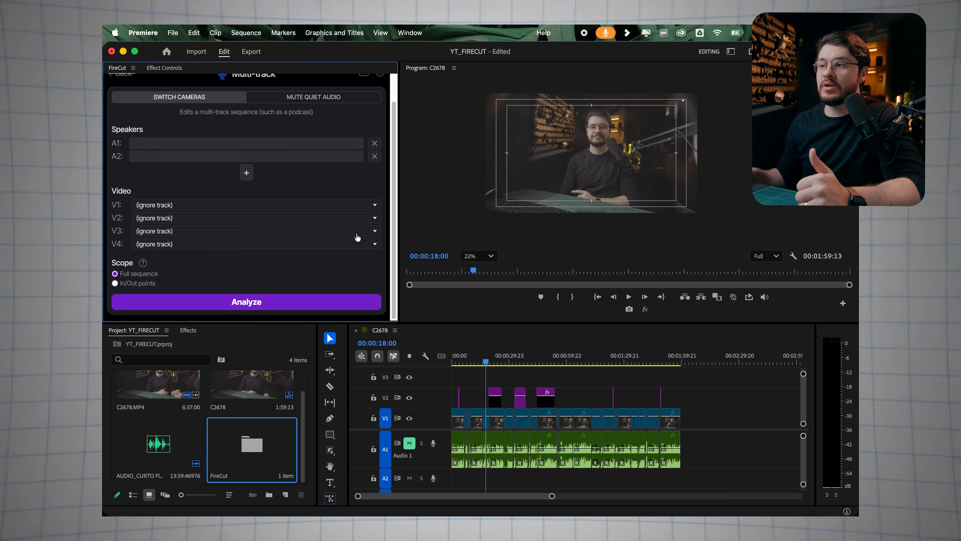
pyautogui.moveTo(691, 456); pyautogui.dragTo(453, 458)
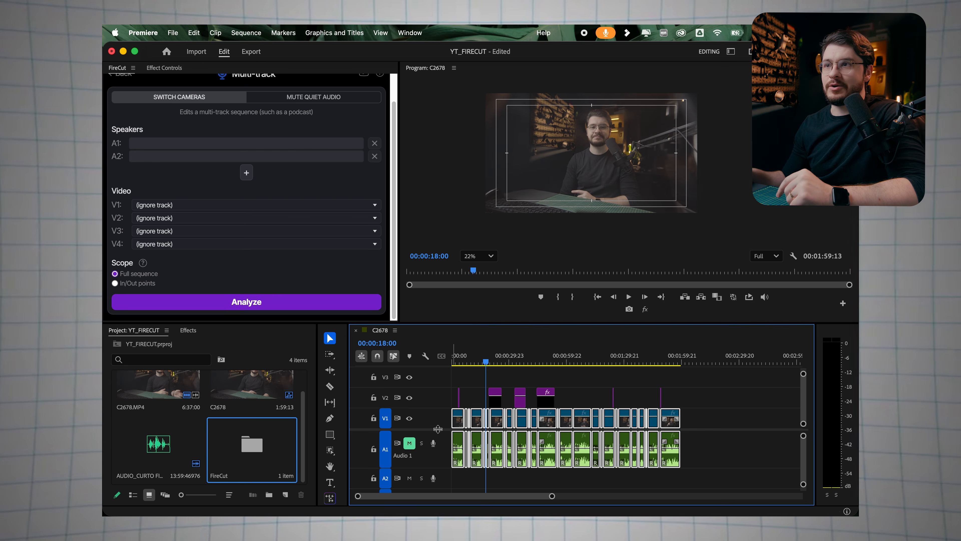
pyautogui.click(241, 143)
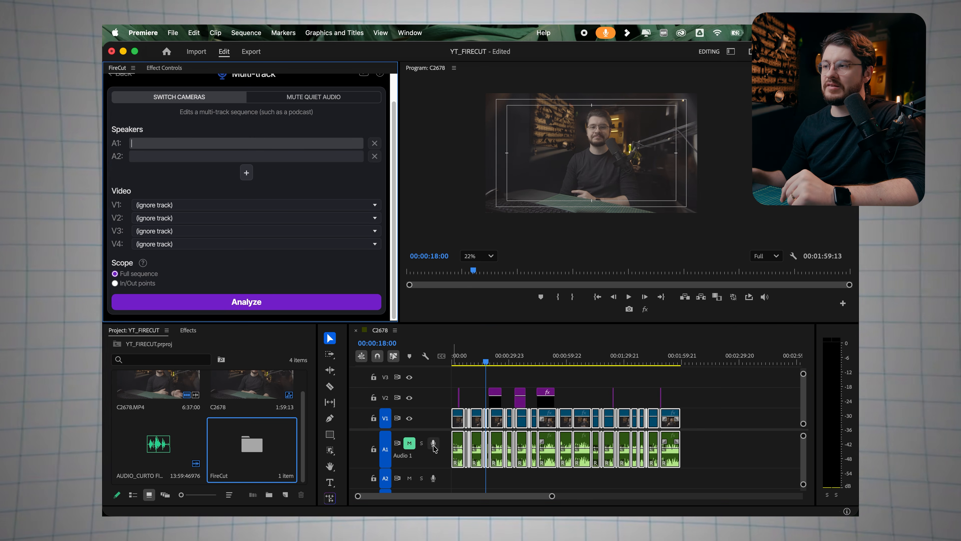
pyautogui.moveTo(802, 444); pyautogui.dragTo(802, 445)
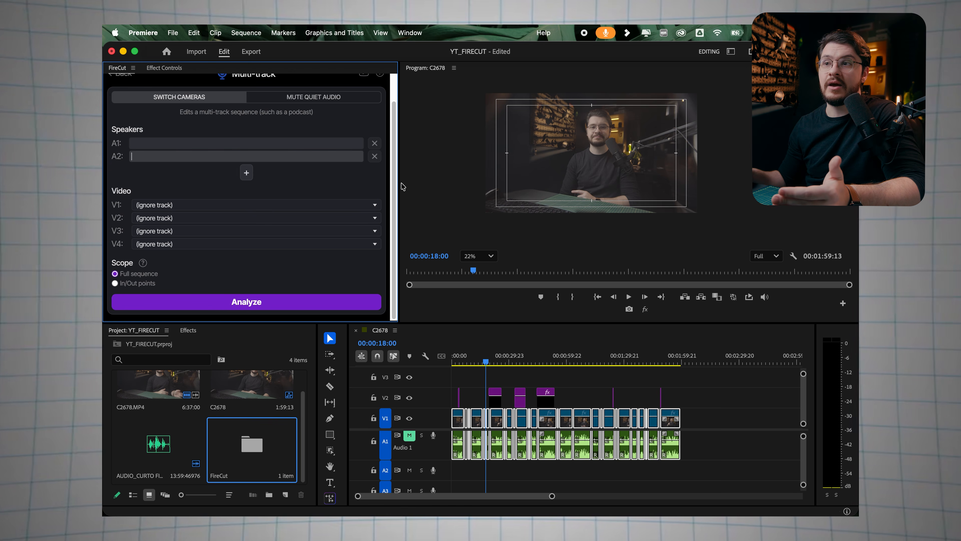
pyautogui.click(168, 205)
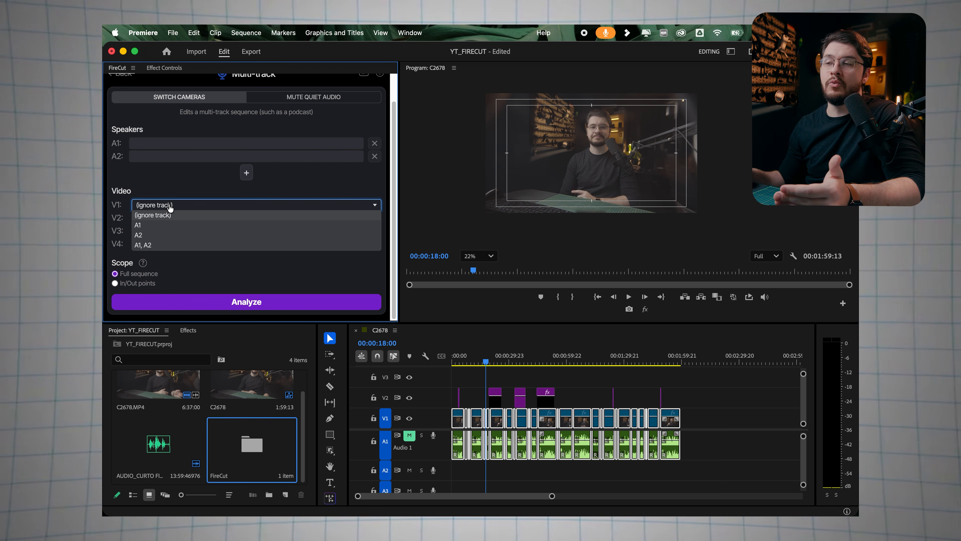
pyautogui.click(159, 224)
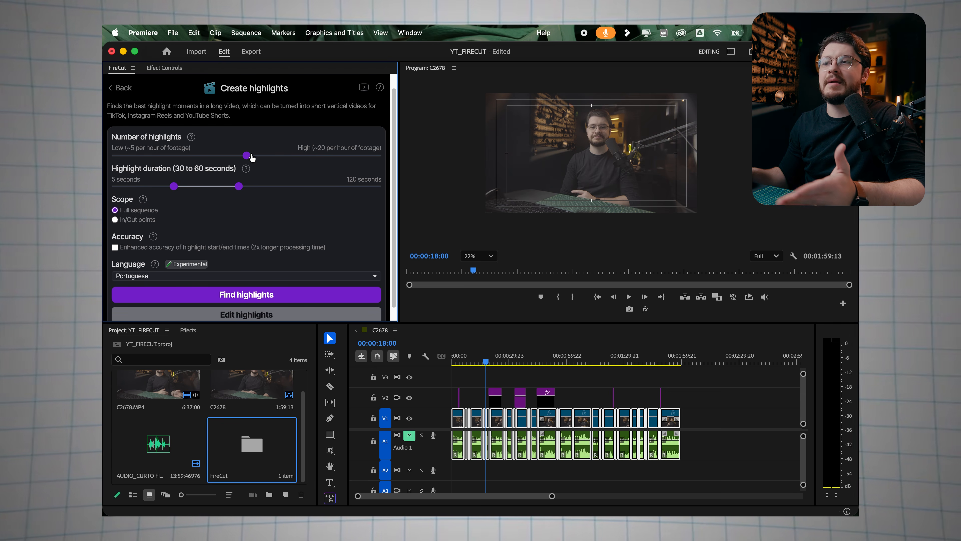
# - Review the number, duration, scope, accuracy and language options of Create highlights, and return to the tool list
pyautogui.scroll(-1, 278, 190)
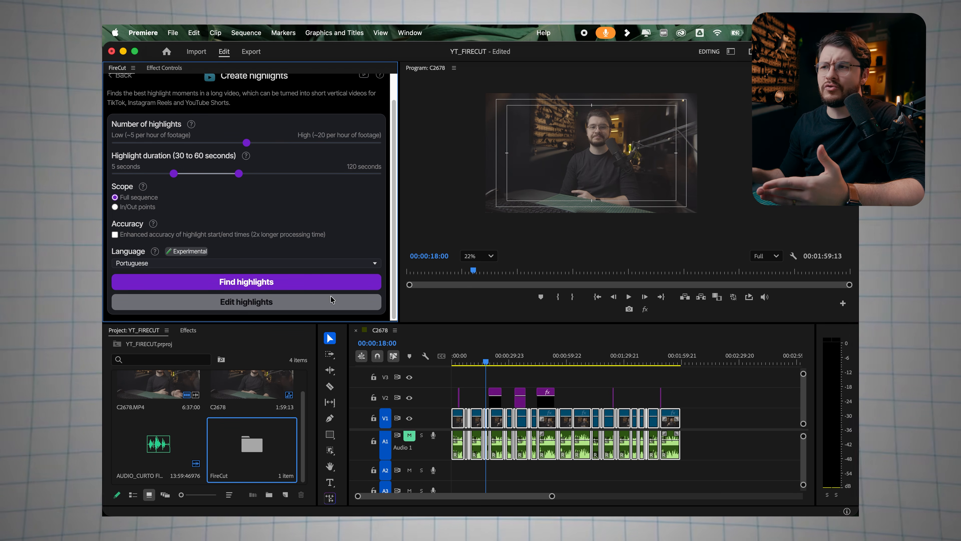
pyautogui.moveTo(595, 360); pyautogui.dragTo(680, 363)
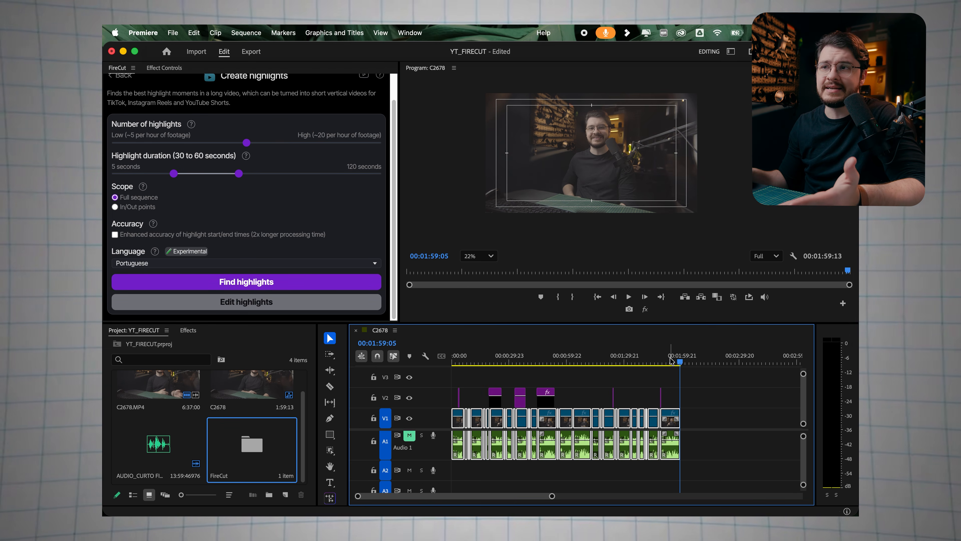
pyautogui.scroll(1, 244, 279)
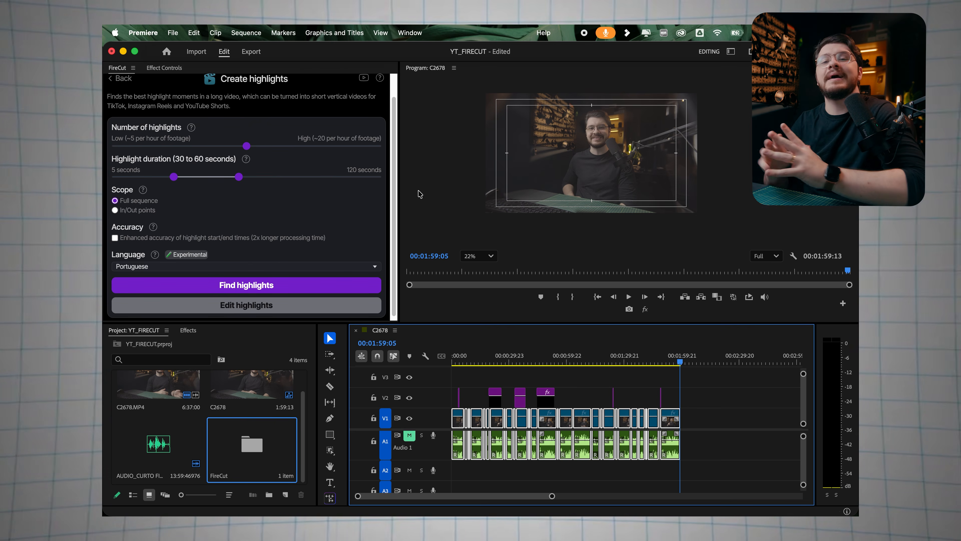
pyautogui.scroll(3, 314, 221)
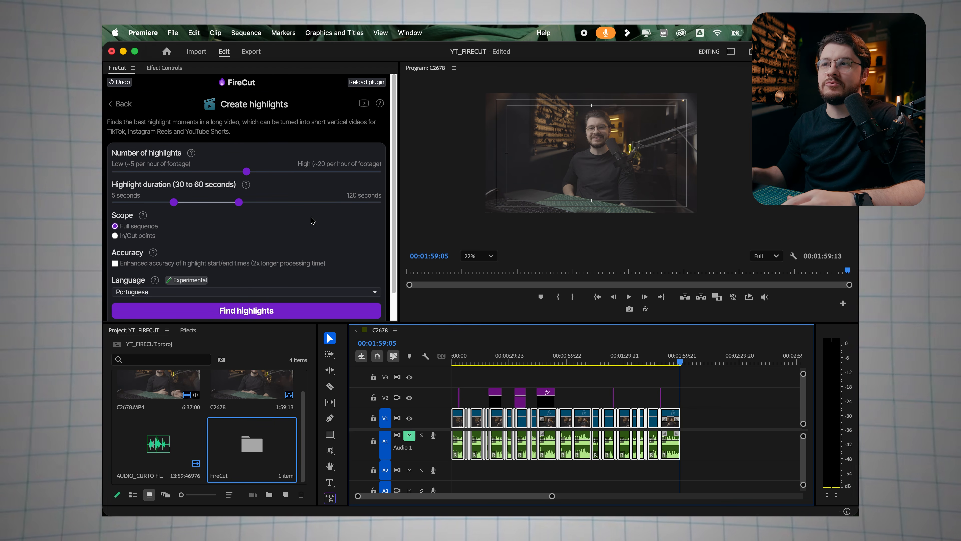
pyautogui.click(121, 109)
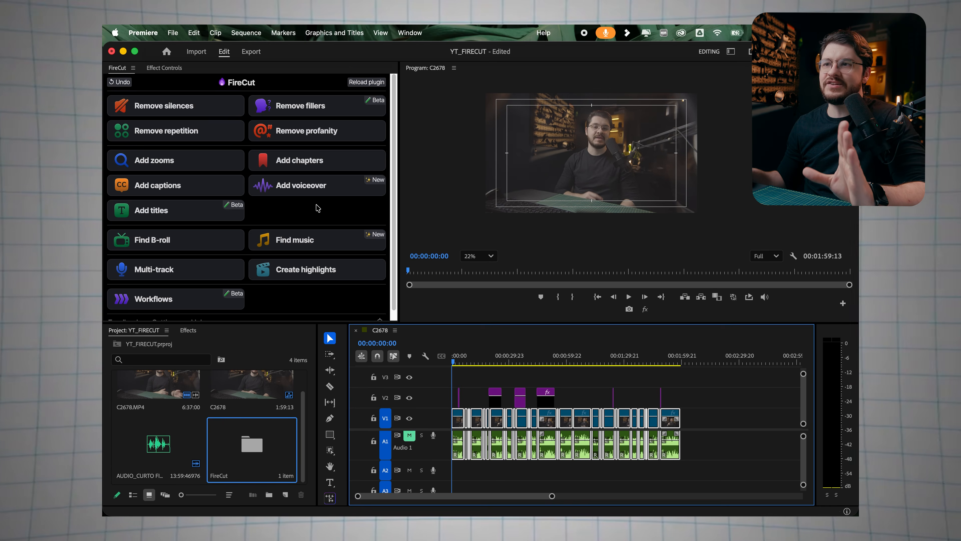
# - Open the Add titles tool, review its automatic themes, scope and language options, and return to the tool list
pyautogui.click(300, 162)
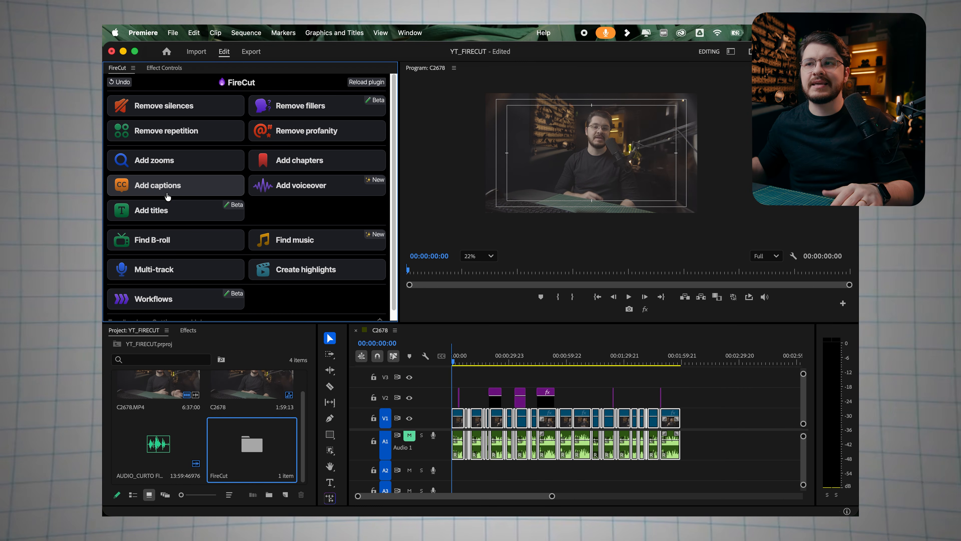
pyautogui.click(166, 211)
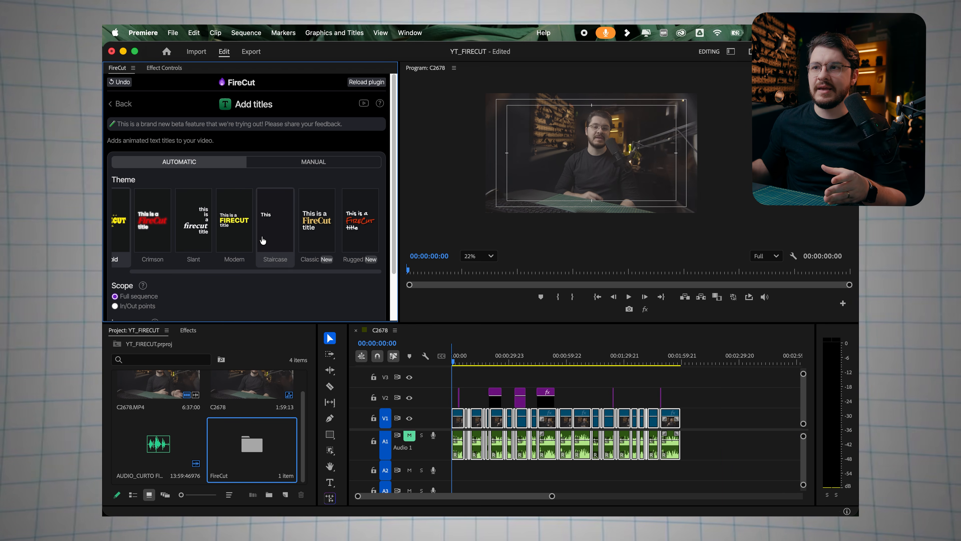
pyautogui.hscroll(-2, 254, 274)
pyautogui.scroll(-3, 183, 280)
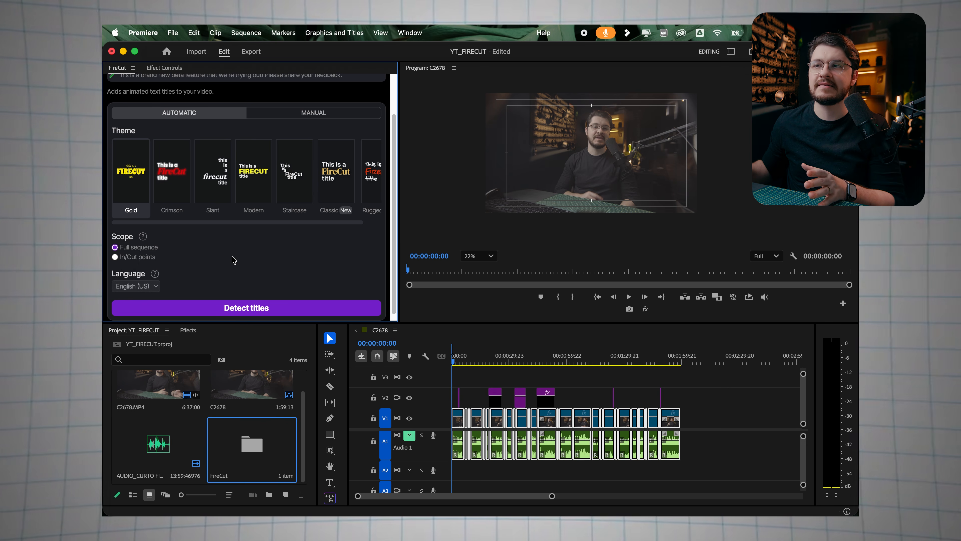
pyautogui.moveTo(204, 224); pyautogui.dragTo(217, 225)
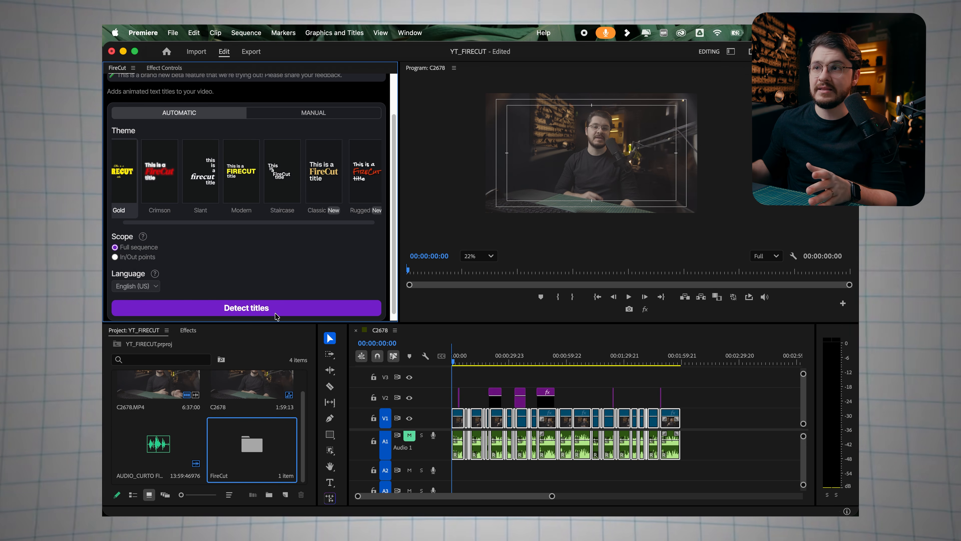
pyautogui.moveTo(275, 226); pyautogui.dragTo(263, 225)
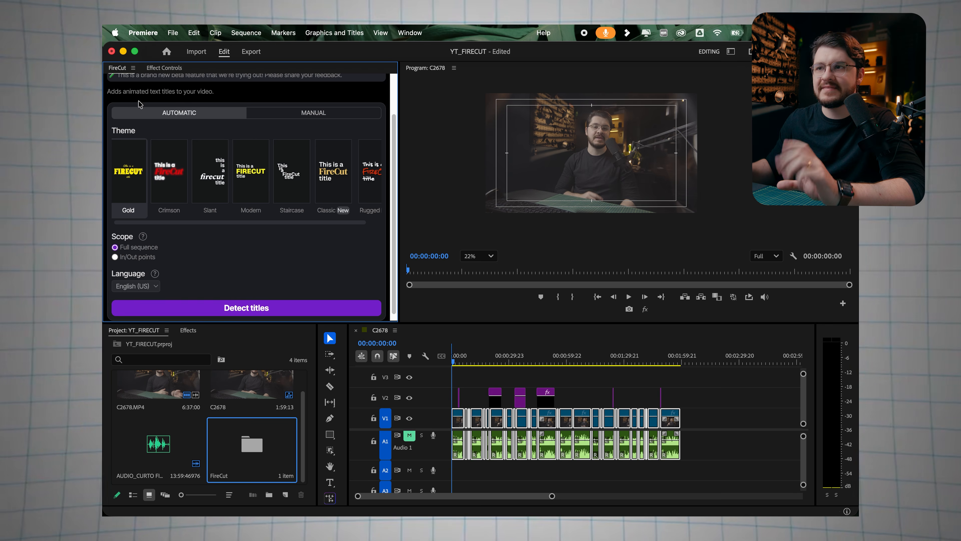
pyautogui.scroll(3, 133, 129)
pyautogui.click(120, 107)
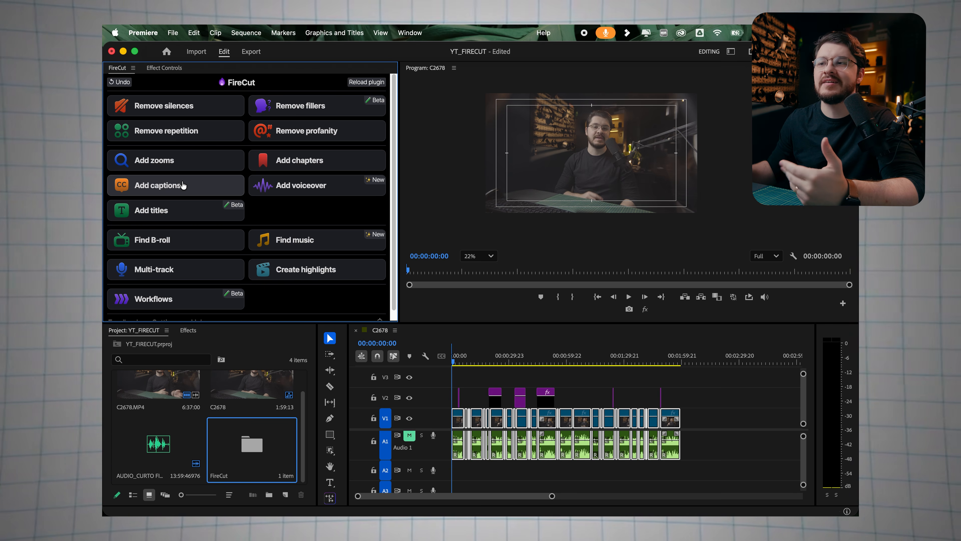
# - Open the Add captions tool and choose Portuguese as the audio language
pyautogui.click(183, 185)
pyautogui.scroll(-2, 190, 183)
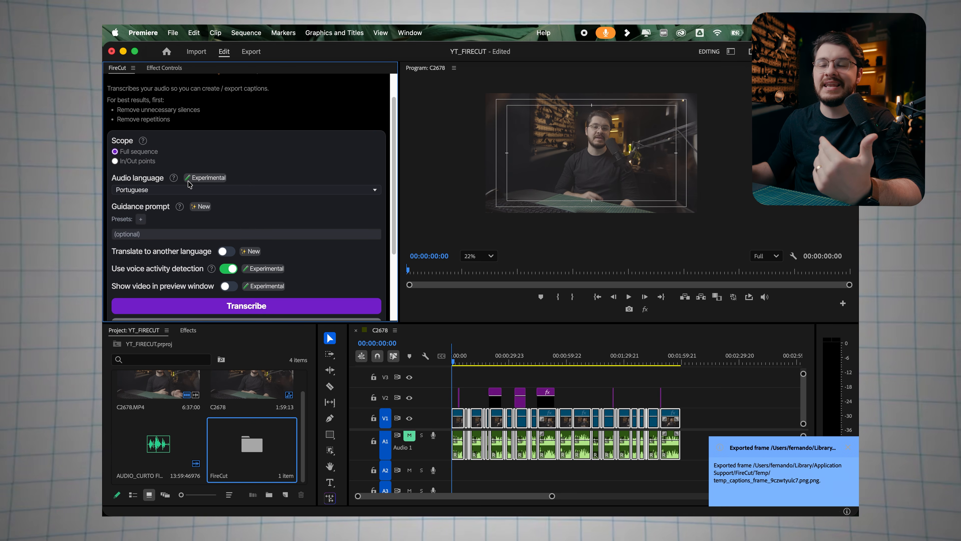
pyautogui.scroll(-1, 204, 188)
pyautogui.scroll(-1, 221, 195)
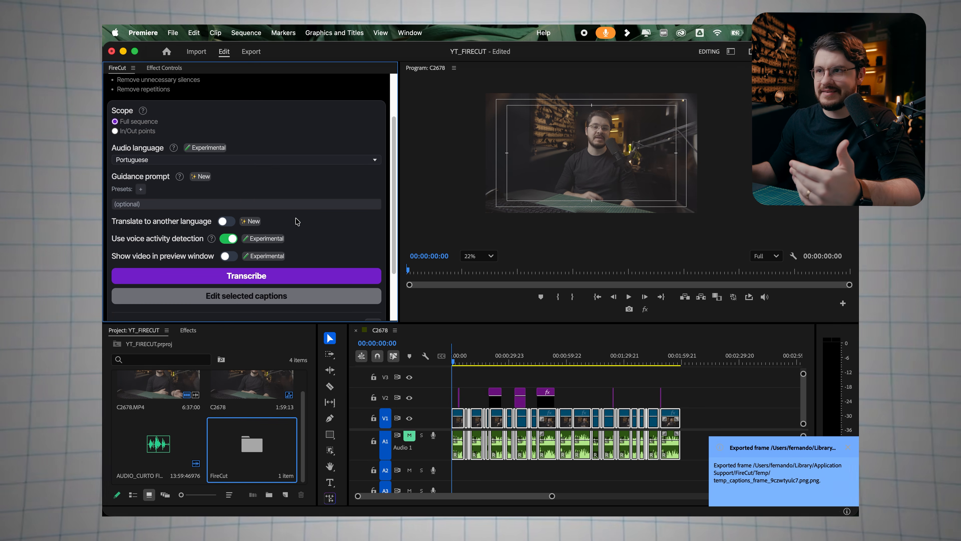
pyautogui.click(275, 161)
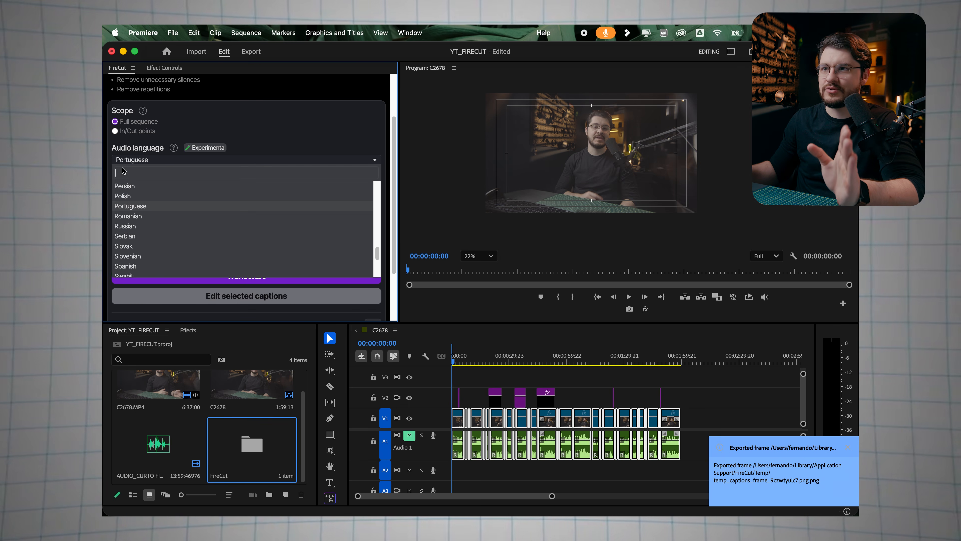
pyautogui.click(138, 206)
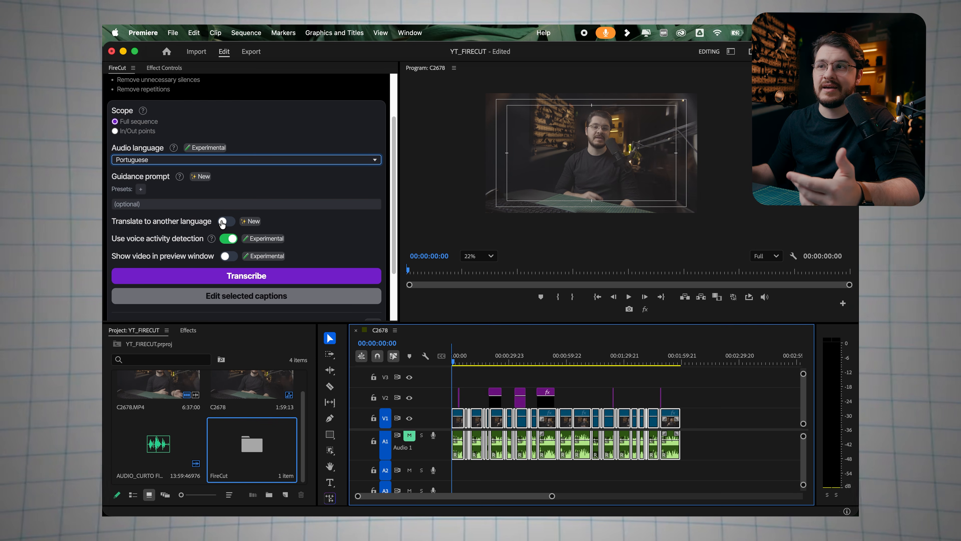
# - Enable caption translation to English (US) and transcribe the full sequence
pyautogui.click(224, 223)
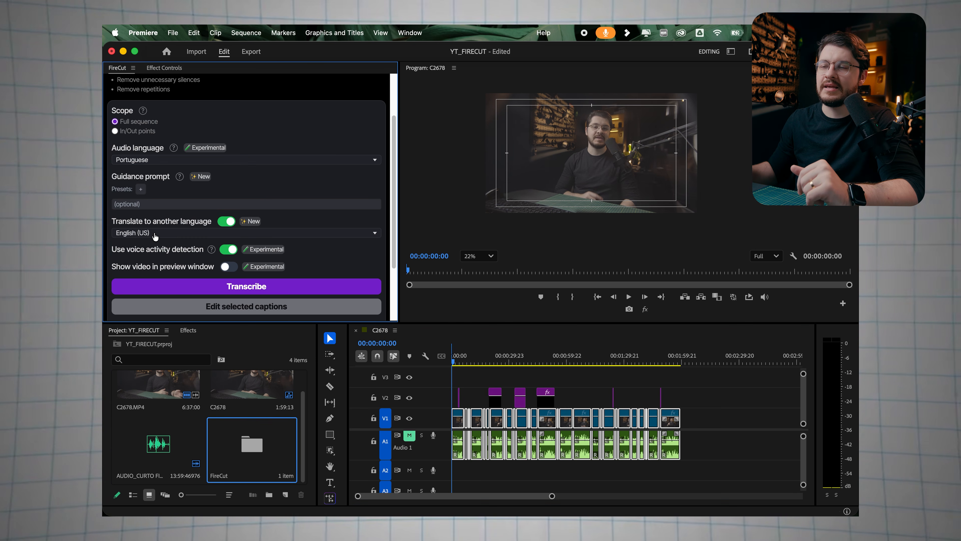
pyautogui.scroll(3, 145, 228)
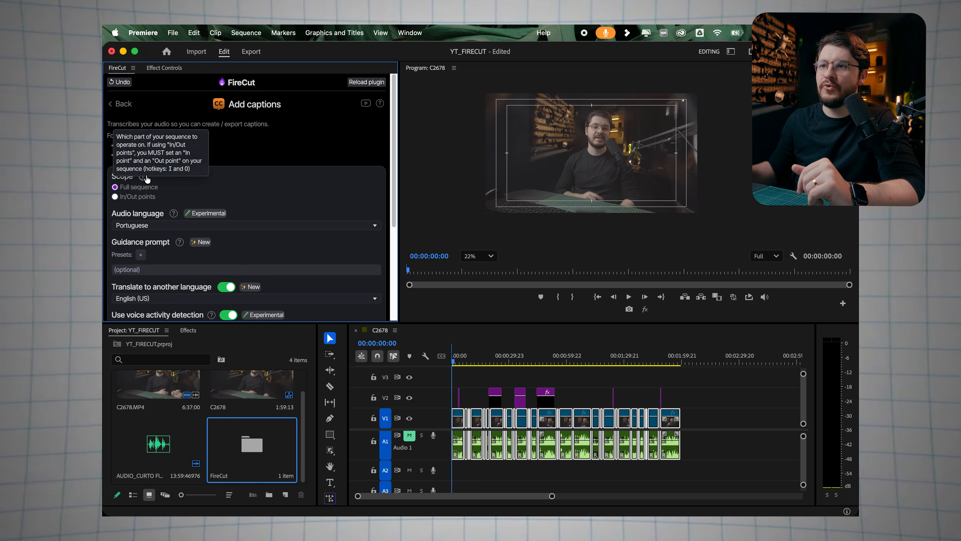
pyautogui.scroll(-3, 246, 240)
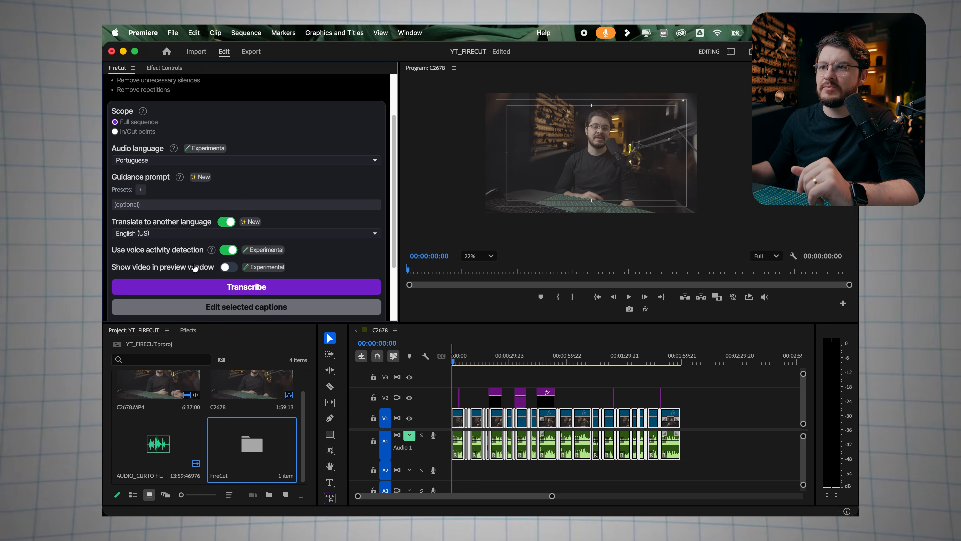
pyautogui.click(205, 287)
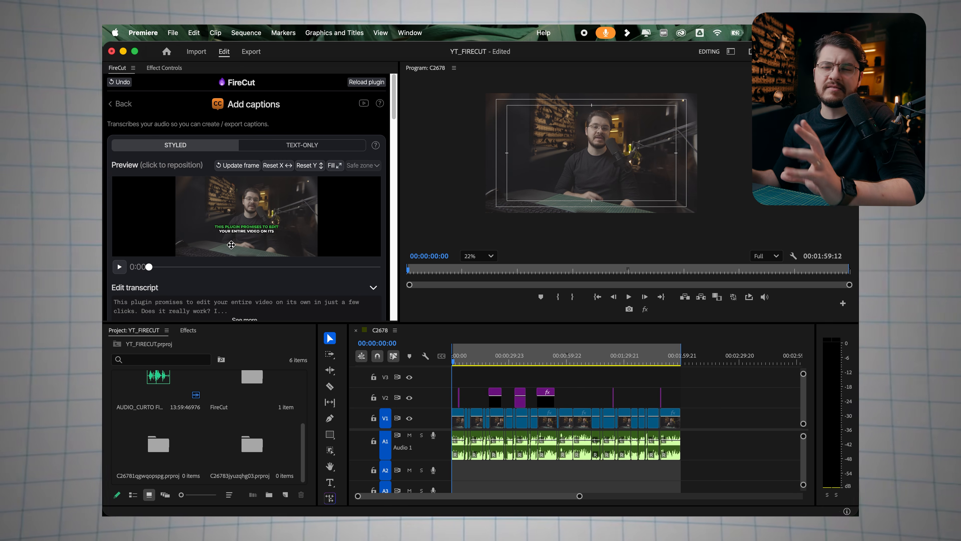
# - Enlarge the FireCut panel and review the styled caption preview, presets, spacing, outline and shadow settings
pyautogui.scroll(-2, 231, 267)
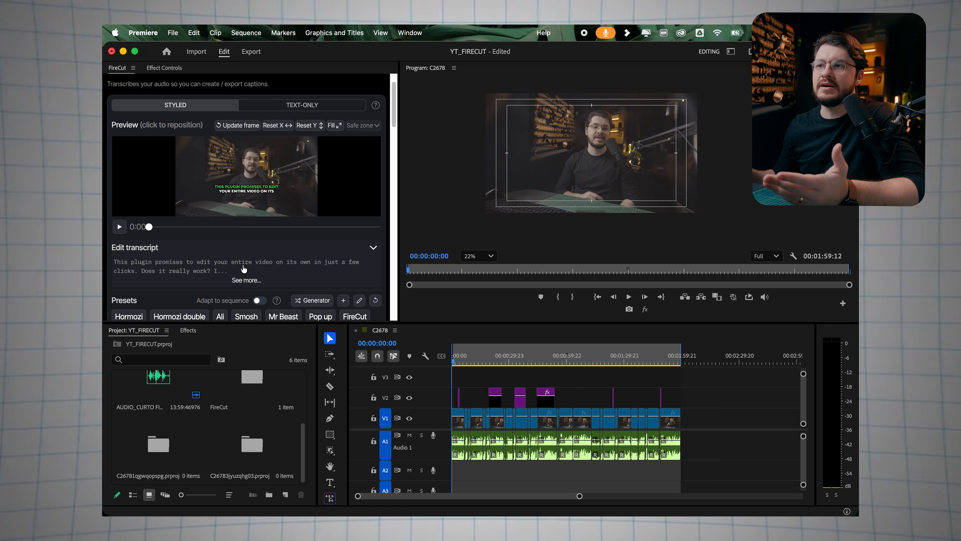
pyautogui.scroll(-2, 238, 252)
pyautogui.scroll(2, 227, 237)
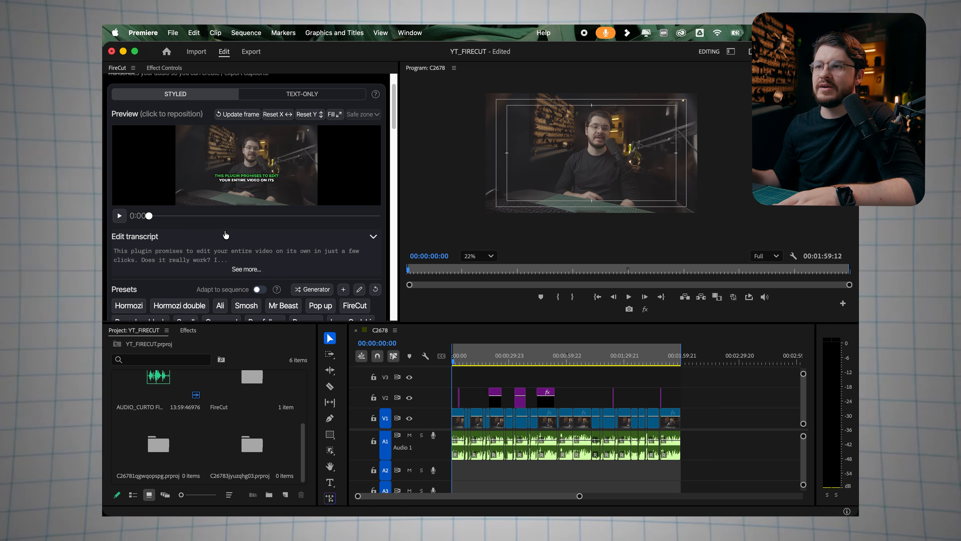
pyautogui.moveTo(223, 322); pyautogui.dragTo(223, 377)
pyautogui.scroll(3, 281, 308)
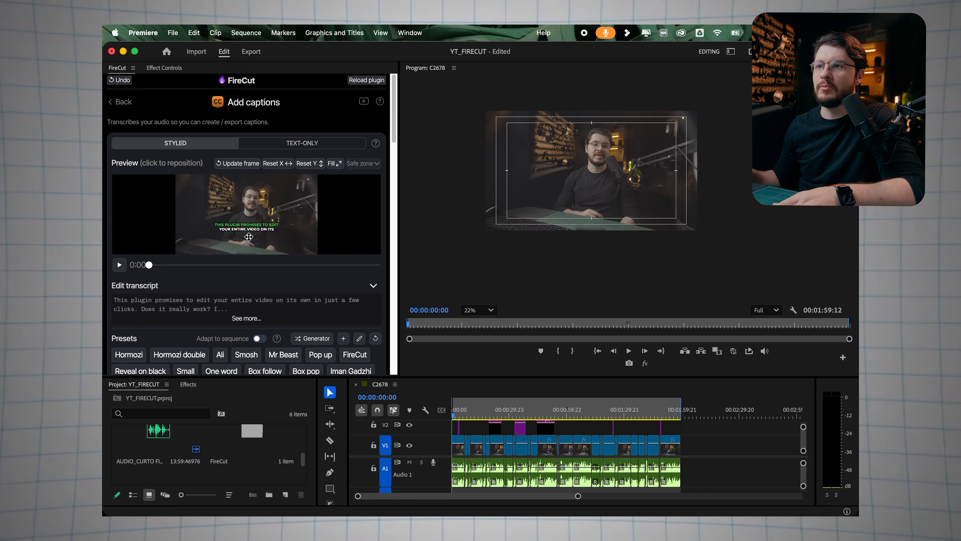
pyautogui.moveTo(155, 267)
pyautogui.mouseDown()
pyautogui.moveTo(204, 267)
pyautogui.moveTo(136, 267)
pyautogui.mouseUp()
pyautogui.scroll(-8, 263, 214)
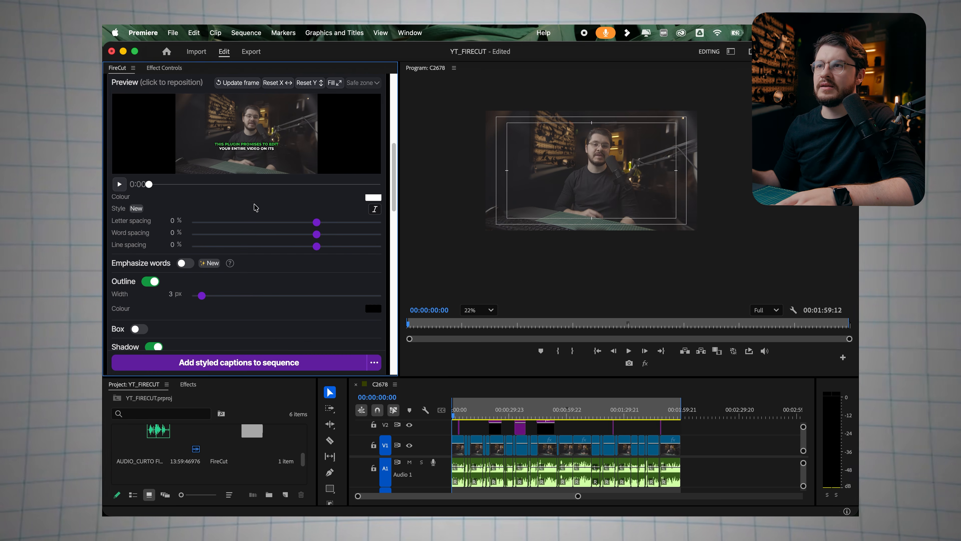
pyautogui.scroll(6, 197, 227)
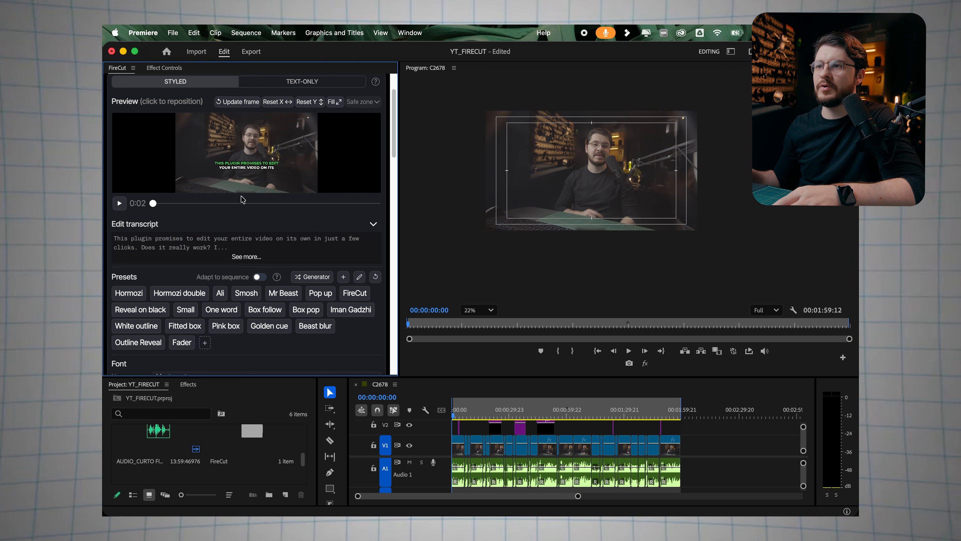
# - Compare several caption style presets, including Golden cue, FireCut and Iman Gadzhi, and apply the Ali preset
pyautogui.click(226, 296)
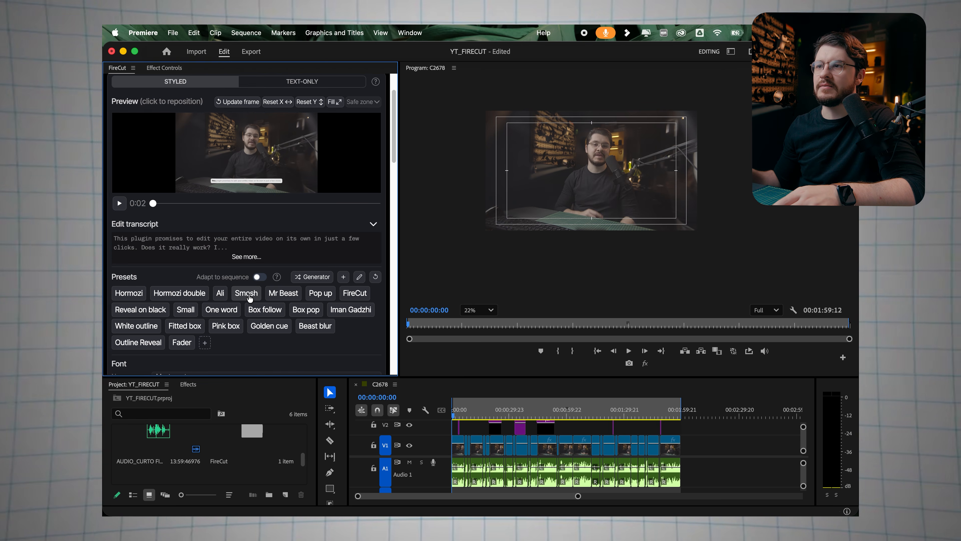
pyautogui.click(264, 326)
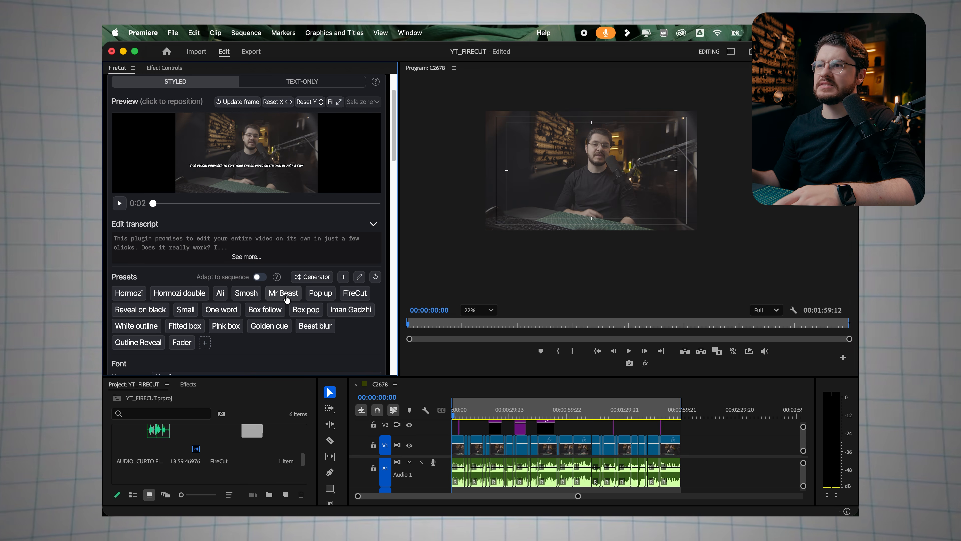
pyautogui.click(354, 295)
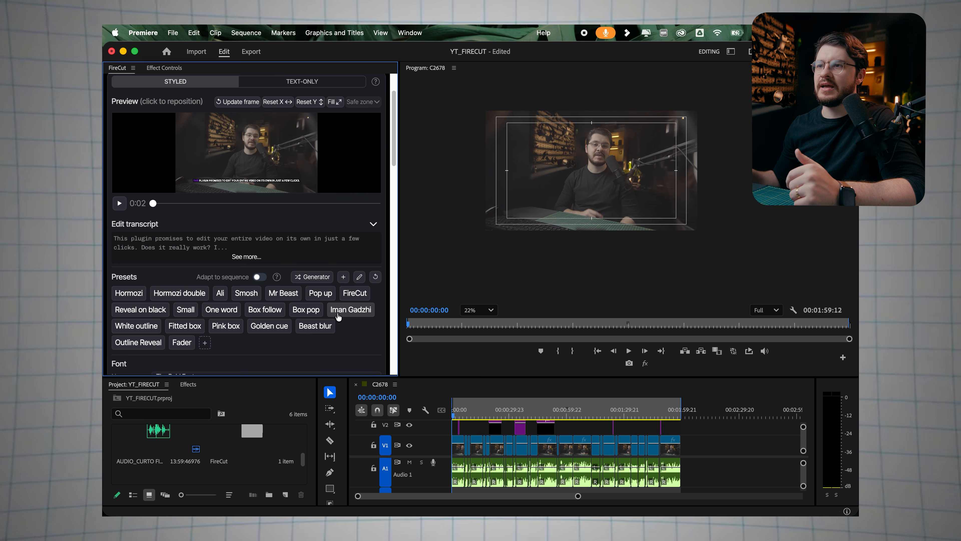
pyautogui.click(350, 309)
pyautogui.click(220, 295)
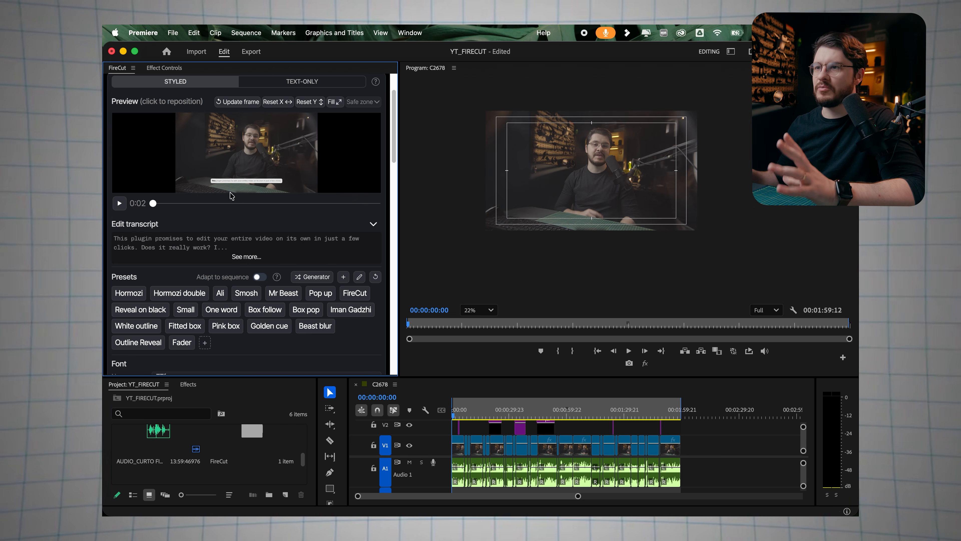
# - Find Anton SC in the caption font list and apply it to the styled captions
pyautogui.scroll(-1, 224, 254)
pyautogui.scroll(-2, 207, 245)
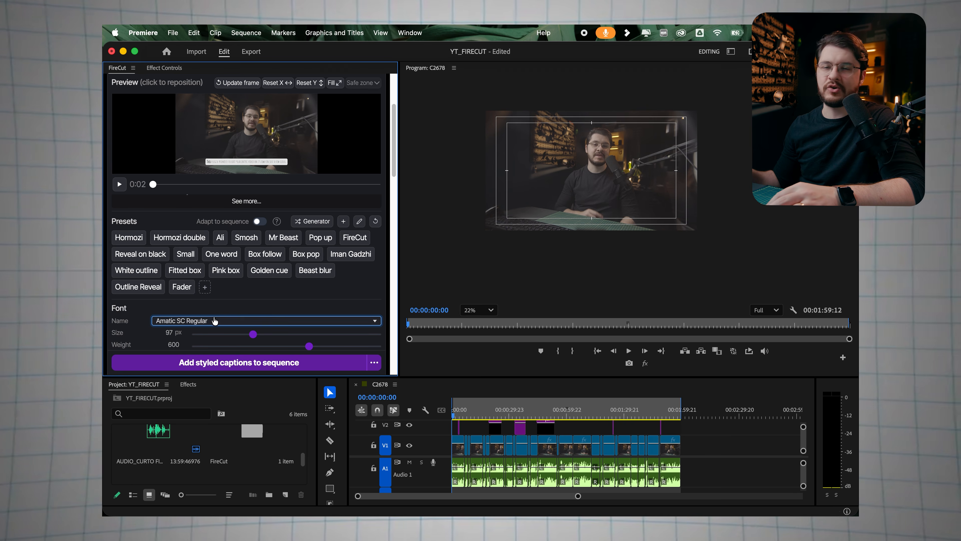
pyautogui.click(215, 321)
pyautogui.scroll(-3, 265, 259)
pyautogui.scroll(-4, 270, 259)
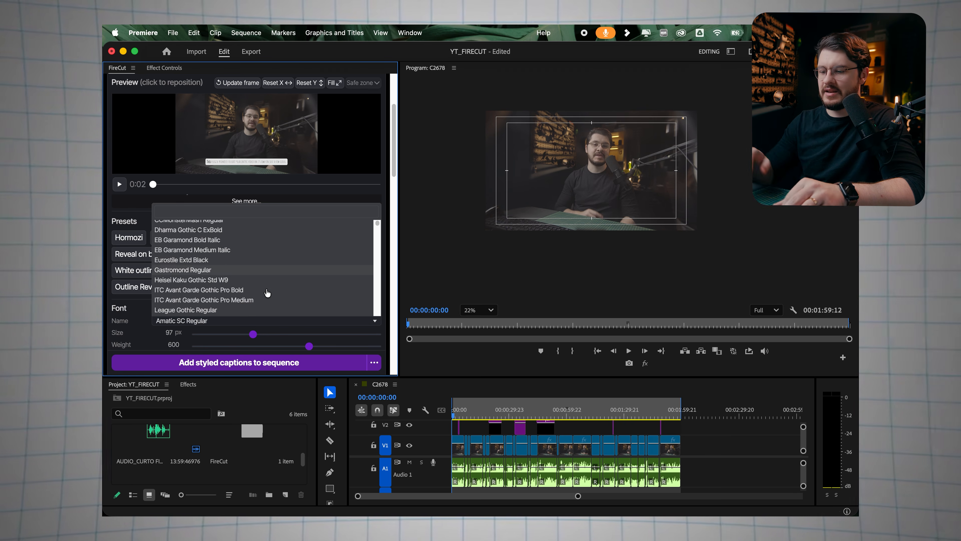
pyautogui.write('ANTOM')
pyautogui.press('BackSpace')
pyautogui.press('BackSpace')
pyautogui.press('BackSpace')
pyautogui.press('BackSpace')
pyautogui.press('BackSpace')
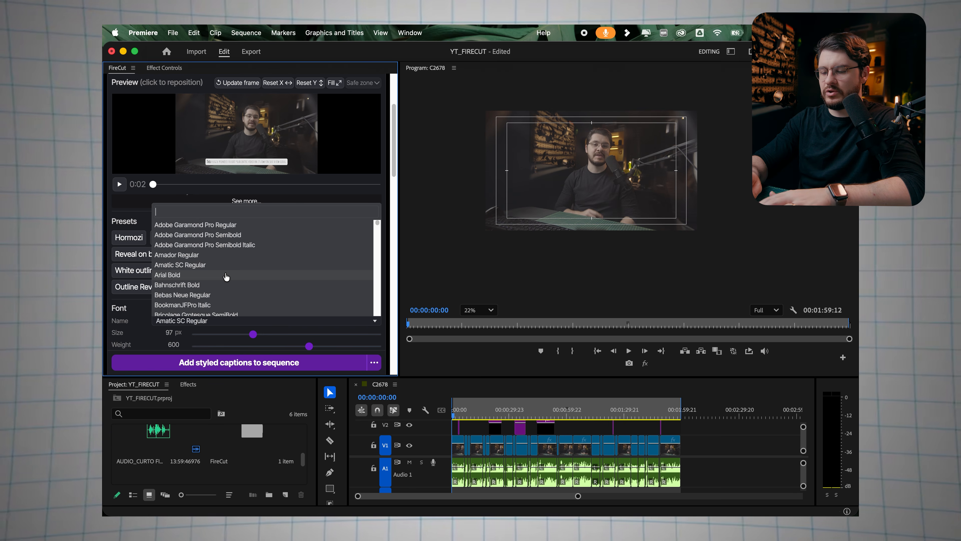
pyautogui.write('ANT')
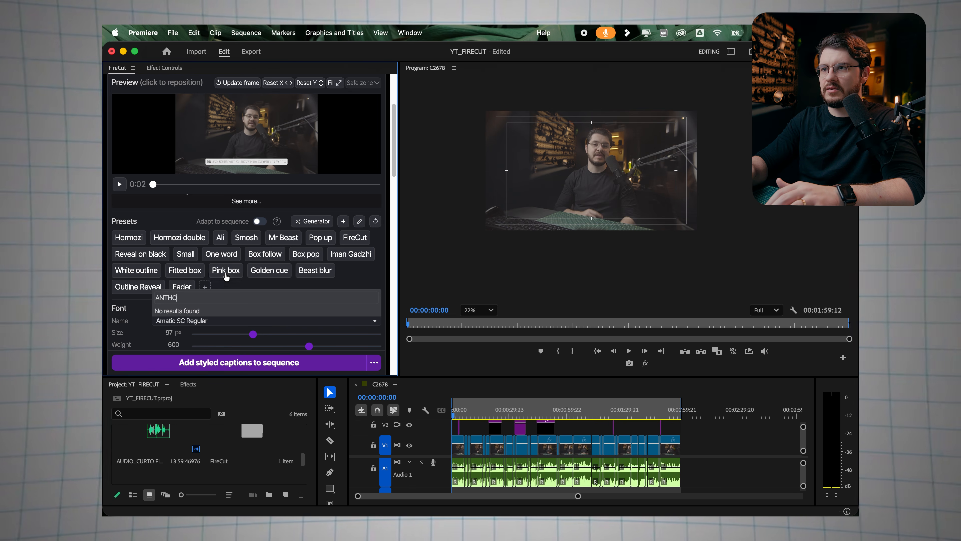
pyautogui.click(180, 264)
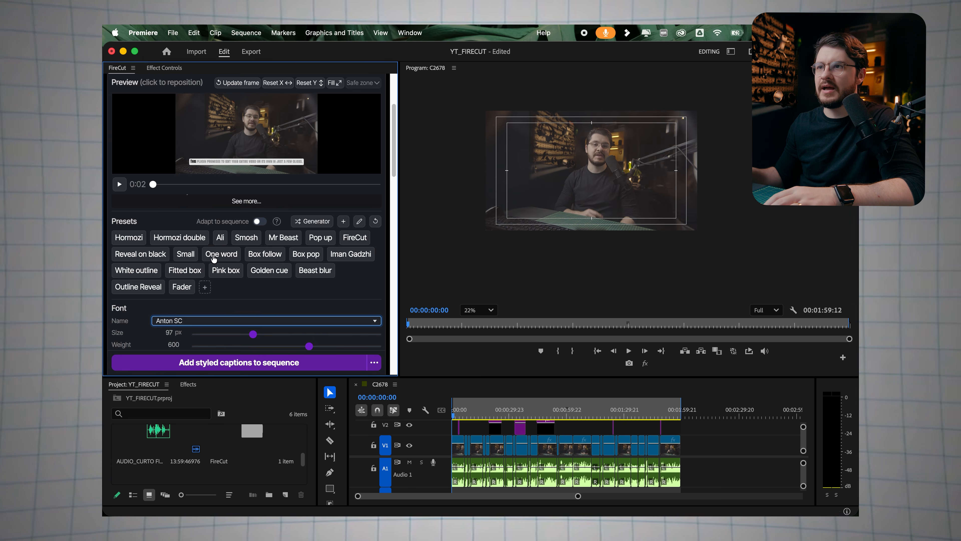
# - Try the One word caption preset, and choose Montserrat as its font
pyautogui.click(221, 254)
pyautogui.scroll(3, 195, 227)
pyautogui.scroll(-3, 224, 276)
pyautogui.scroll(3, 200, 228)
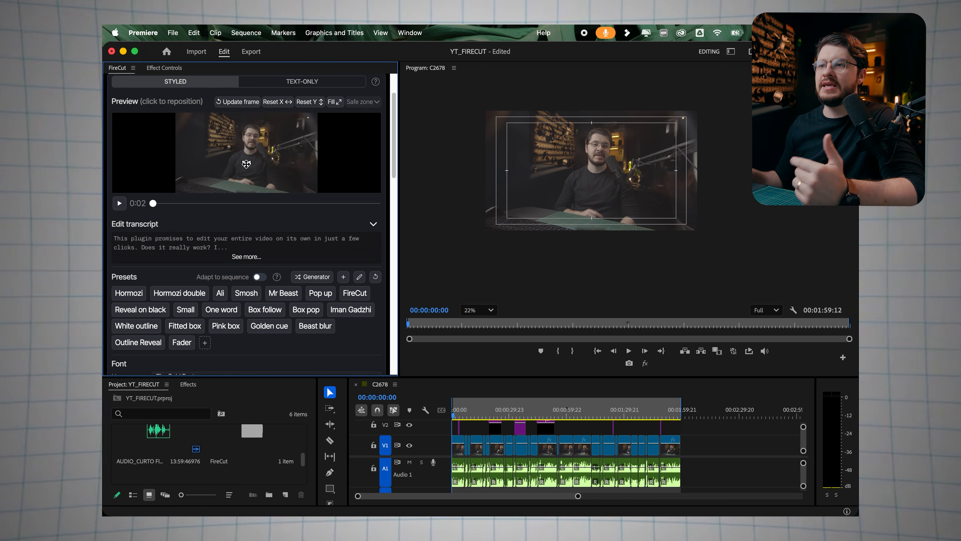
pyautogui.scroll(-5, 248, 224)
pyautogui.click(211, 302)
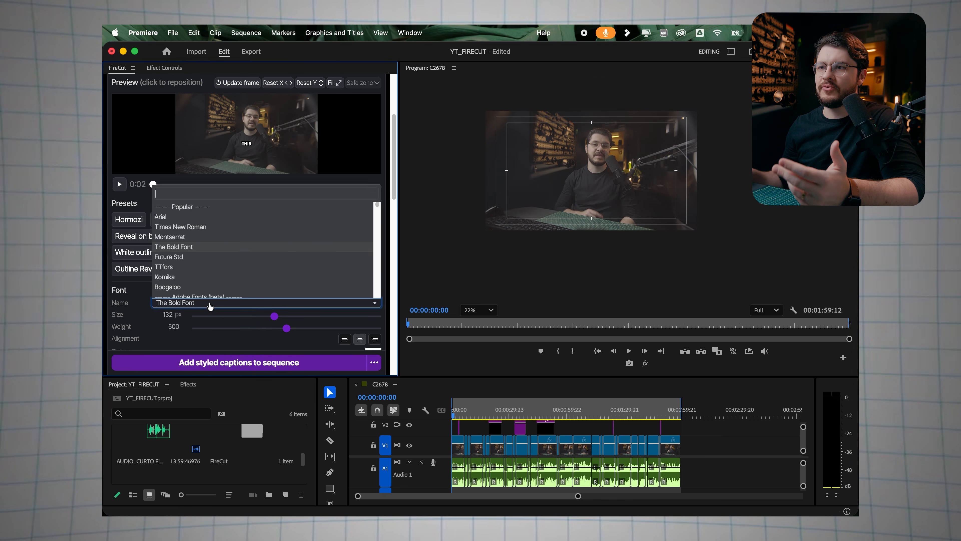
pyautogui.click(170, 237)
# - Reapply the Ali caption preset, look through its emphasis, box and animation options, and add the styled captions to the sequence
pyautogui.click(226, 206)
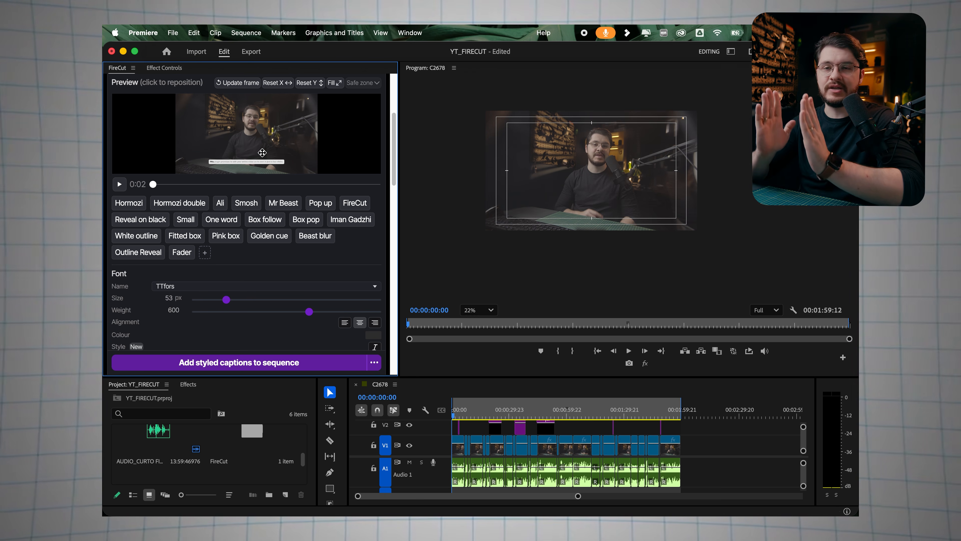
pyautogui.scroll(-5, 153, 283)
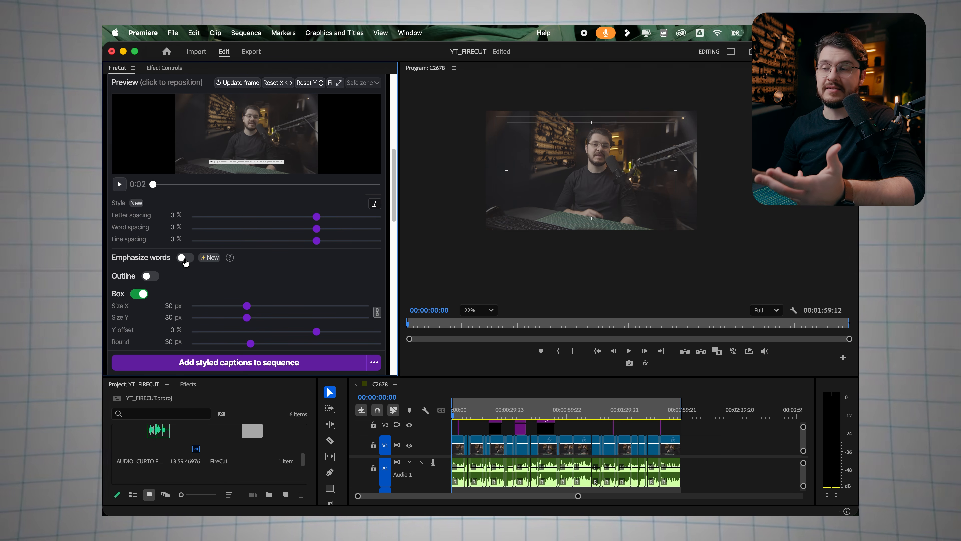
pyautogui.scroll(-5, 186, 263)
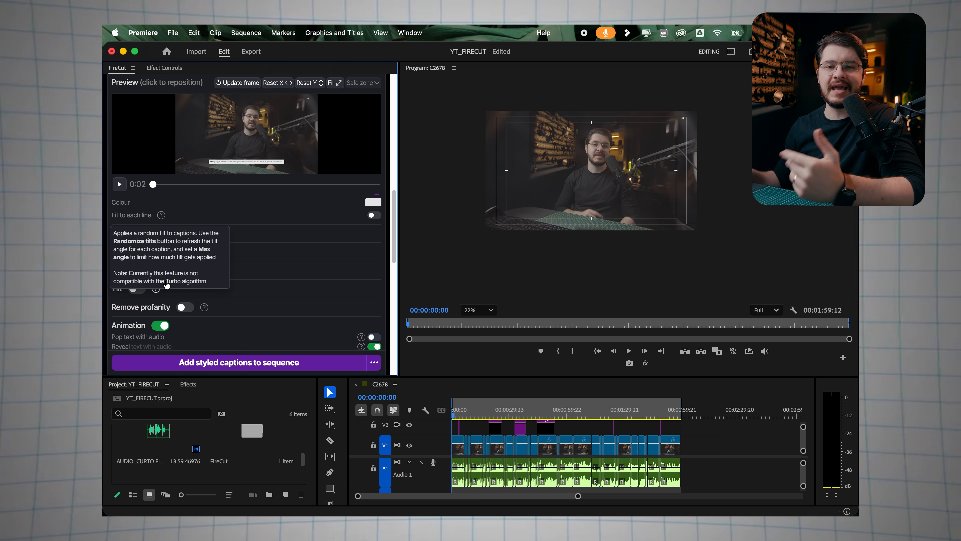
pyautogui.scroll(1, 212, 277)
pyautogui.scroll(5, 232, 278)
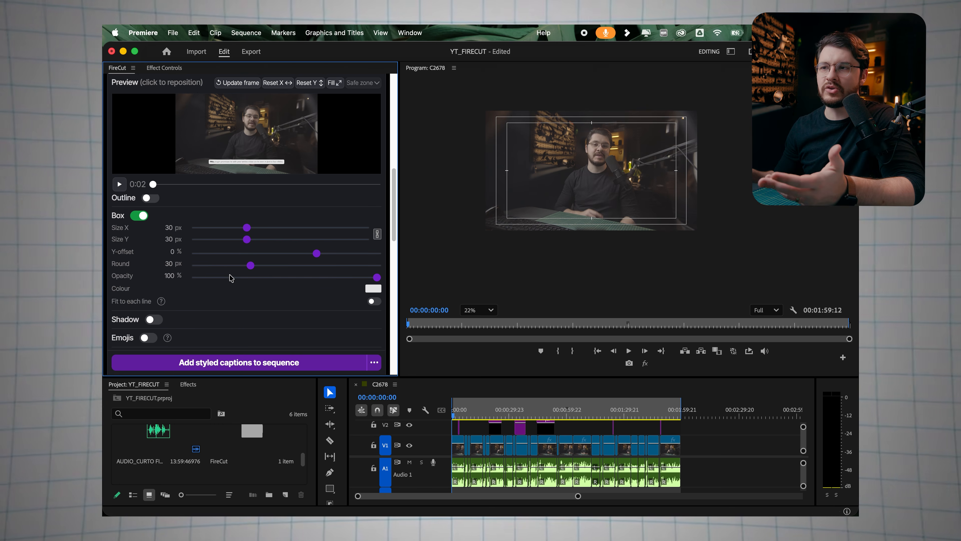
pyautogui.scroll(-10, 223, 279)
pyautogui.scroll(-10, 207, 279)
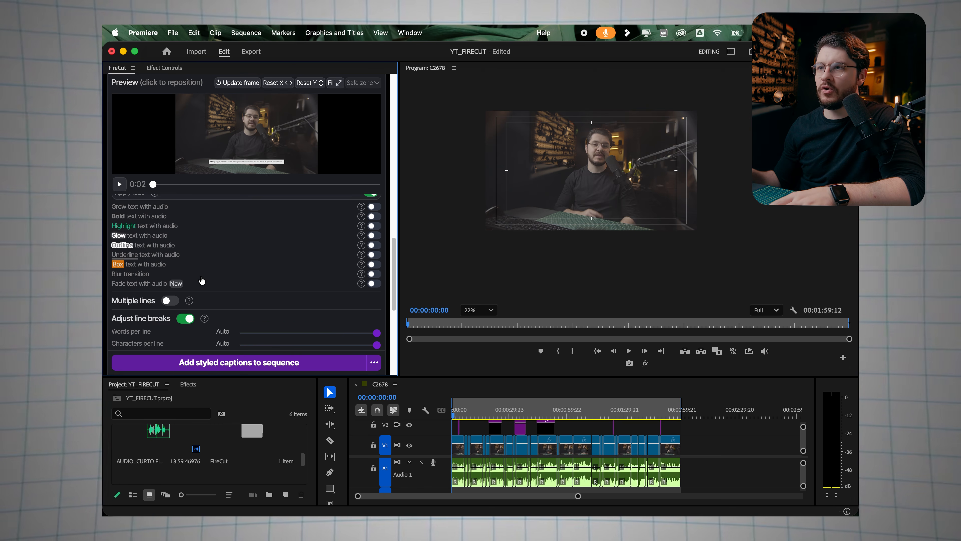
pyautogui.click(239, 362)
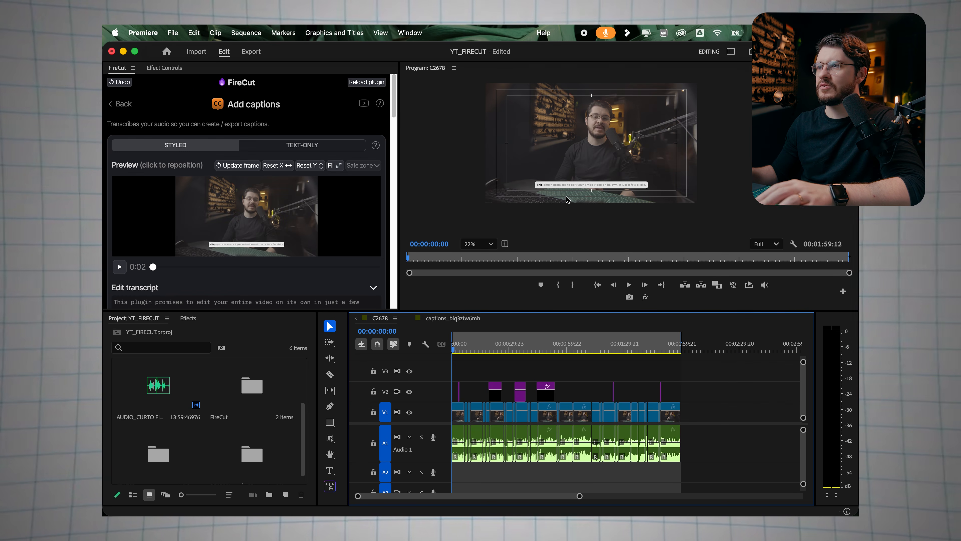
# - Magnify the program view around the captions, play the sequence to check them, and leave the Add captions tool
pyautogui.scroll(5, 573, 212)
pyautogui.moveTo(622, 148); pyautogui.dragTo(609, 177)
pyautogui.scroll(2, 608, 177)
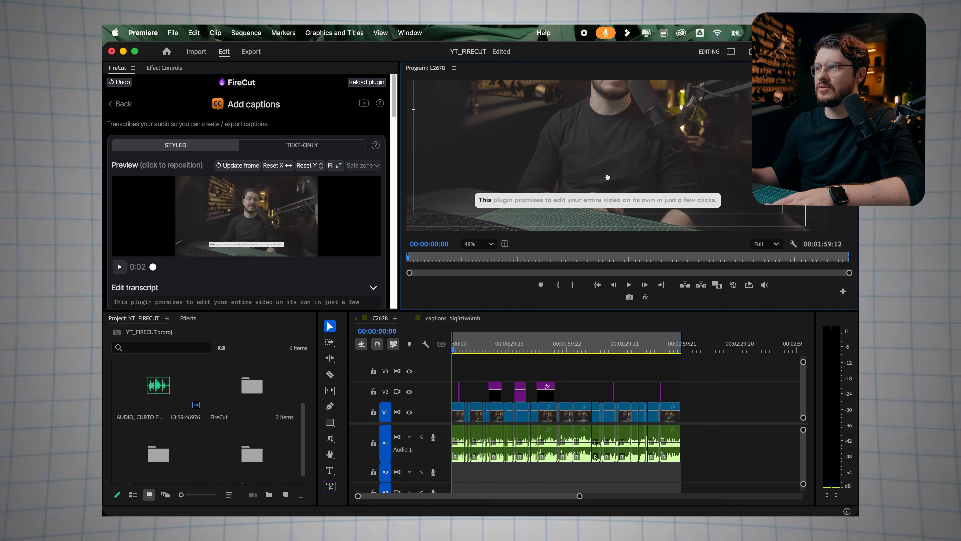
pyautogui.hotkey('ctrl', '`')
pyautogui.press('space')
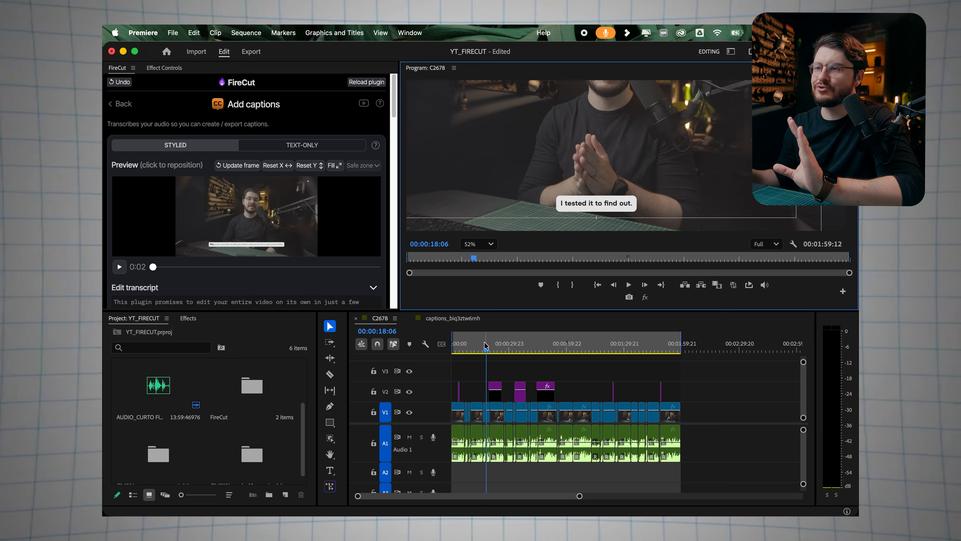
pyautogui.click(114, 103)
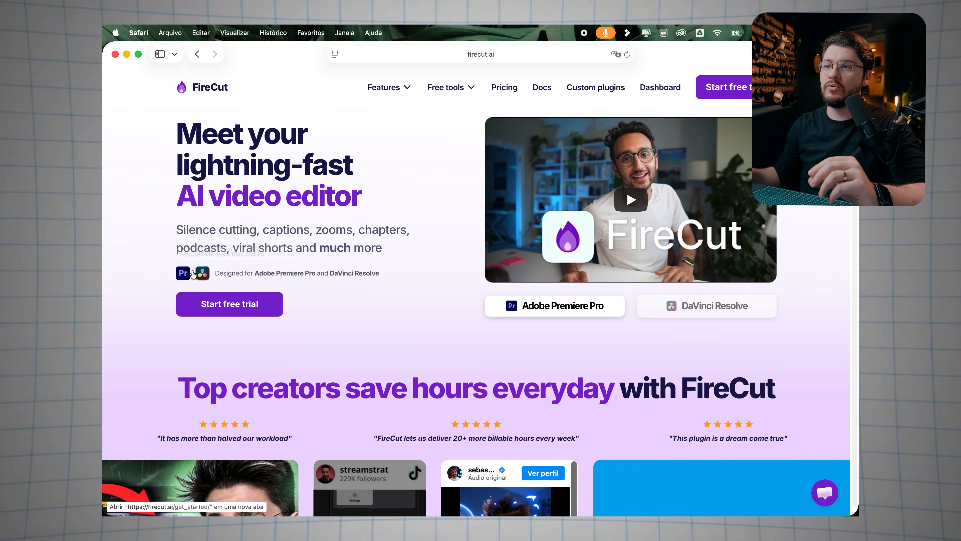
# - Switch to the FireCut website in Safari and compare the yearly-billed Starter and Pro prices for Premiere Pro
pyautogui.moveTo(185, 278)
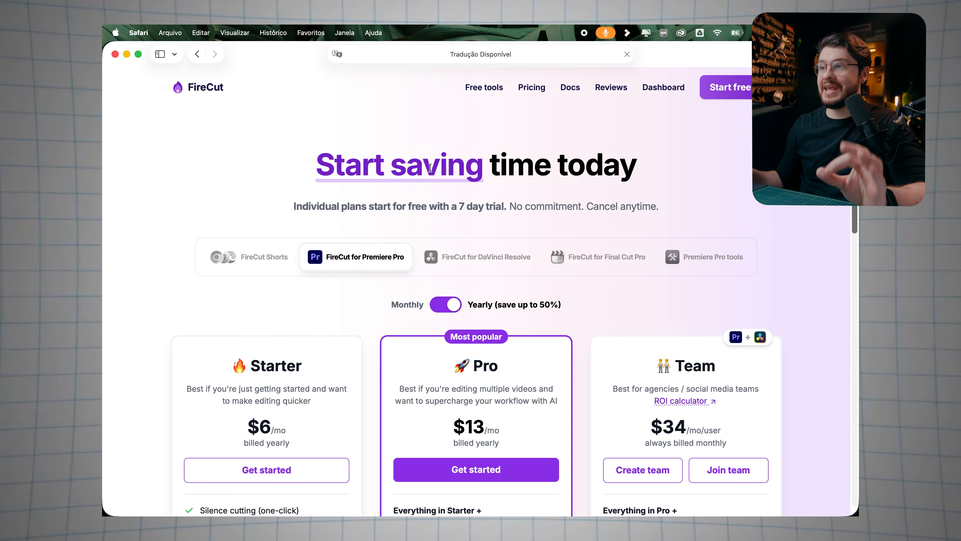
pyautogui.scroll(-4, 438, 199)
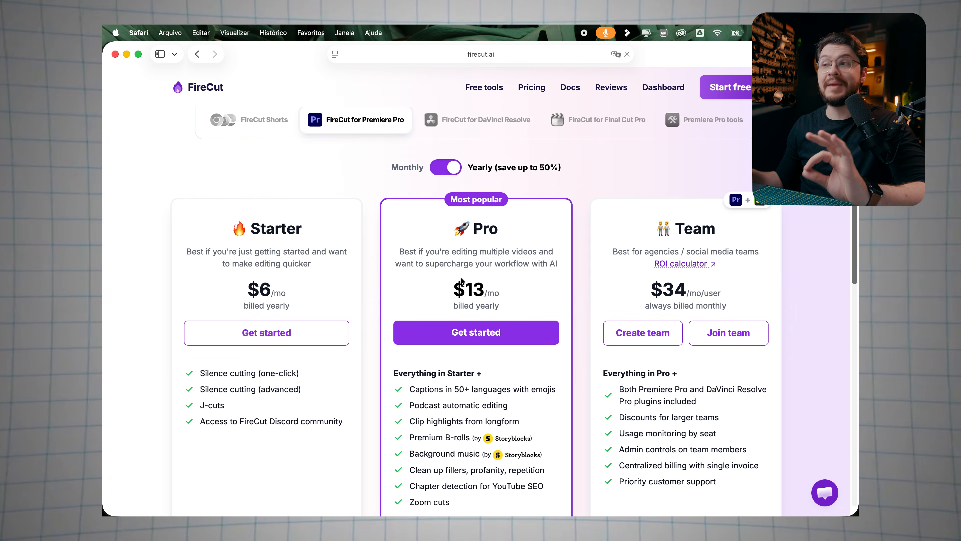
pyautogui.scroll(-1, 462, 287)
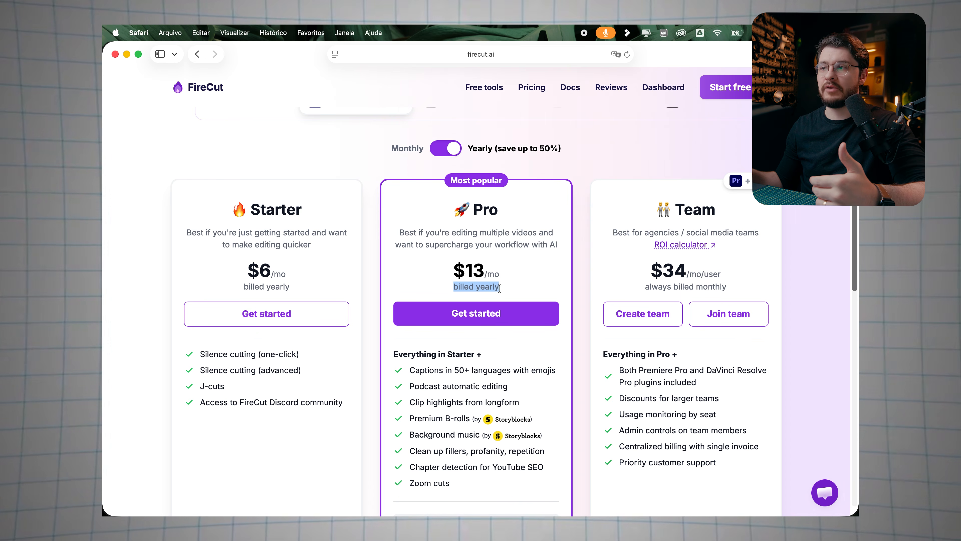
pyautogui.click(454, 287)
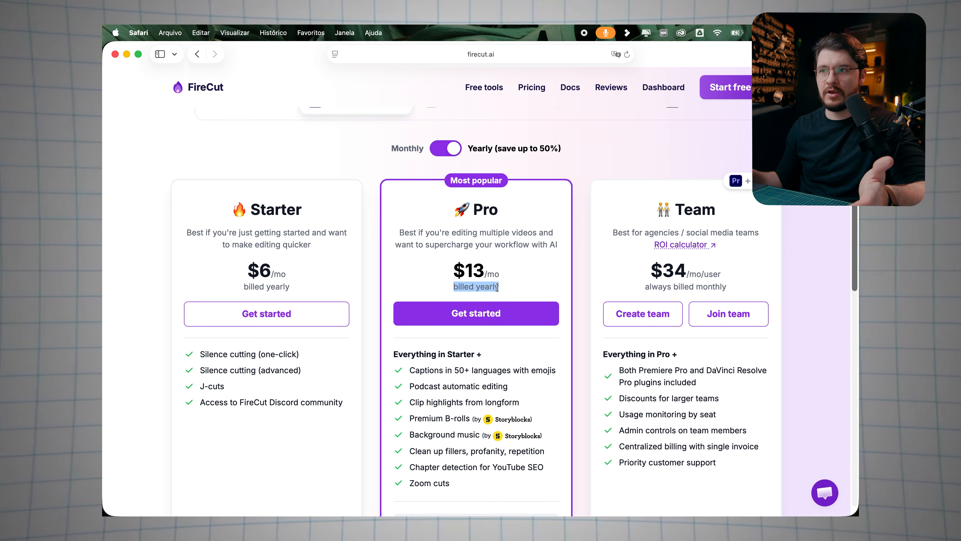
pyautogui.click(269, 276)
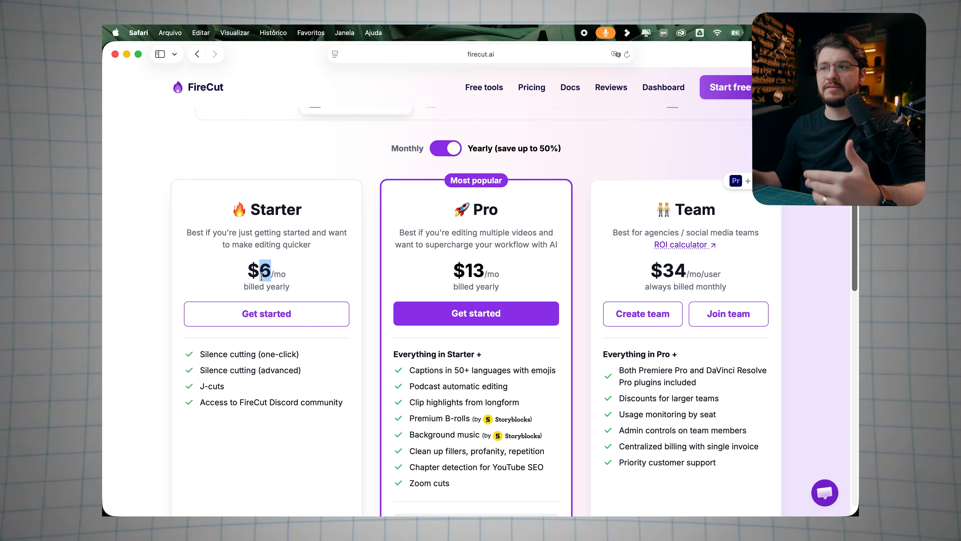
pyautogui.scroll(-3, 293, 284)
pyautogui.click(201, 309)
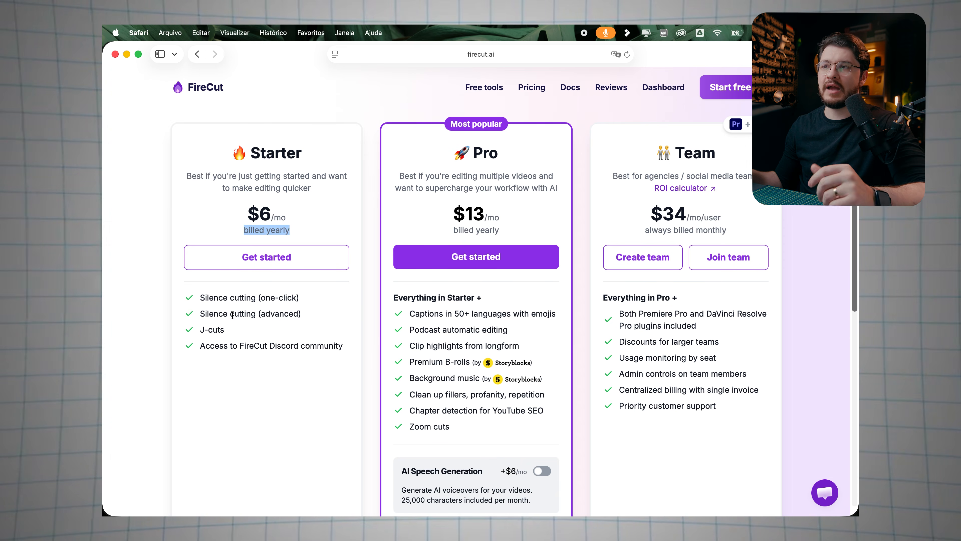
pyautogui.scroll(5, 250, 246)
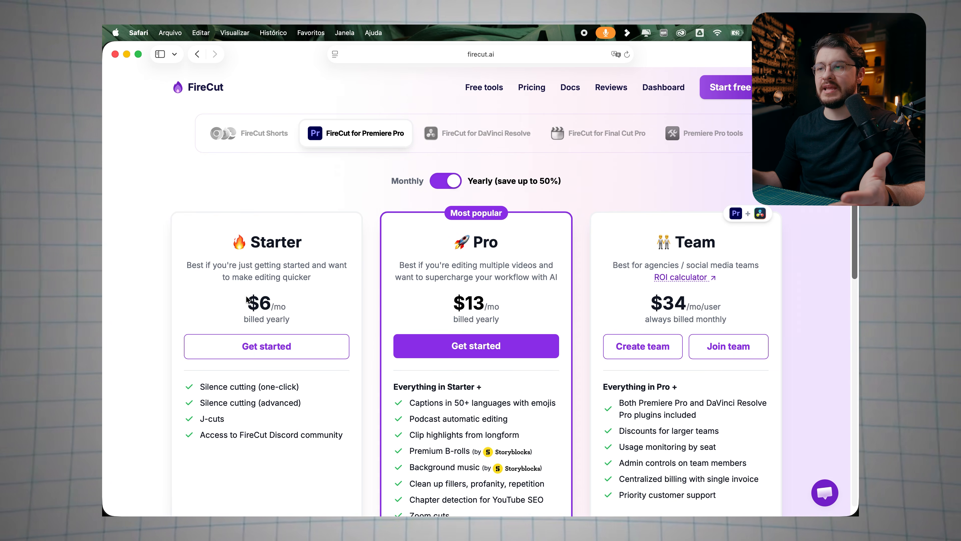
# - Examine the Starter plan's included features, from one-click silence cutting and J-cuts to Discord community access
pyautogui.moveTo(201, 387); pyautogui.dragTo(296, 386)
pyautogui.scroll(-3, 236, 347)
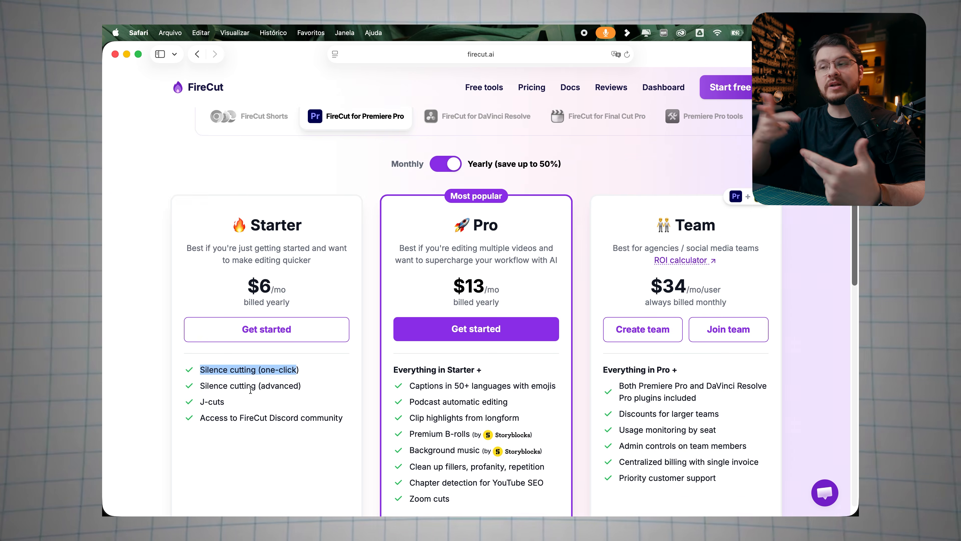
pyautogui.scroll(-1, 233, 320)
pyautogui.moveTo(208, 330); pyautogui.dragTo(217, 330)
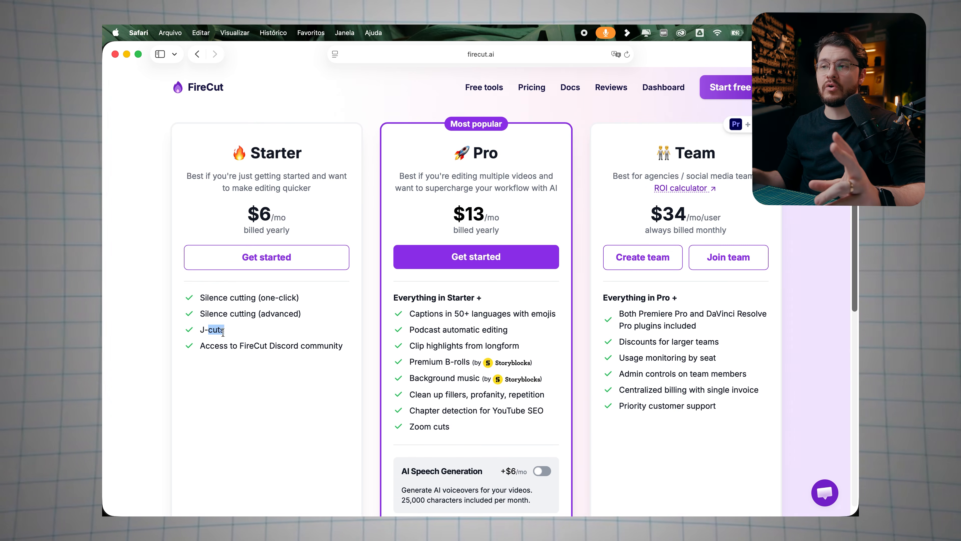
pyautogui.moveTo(220, 345); pyautogui.dragTo(266, 347)
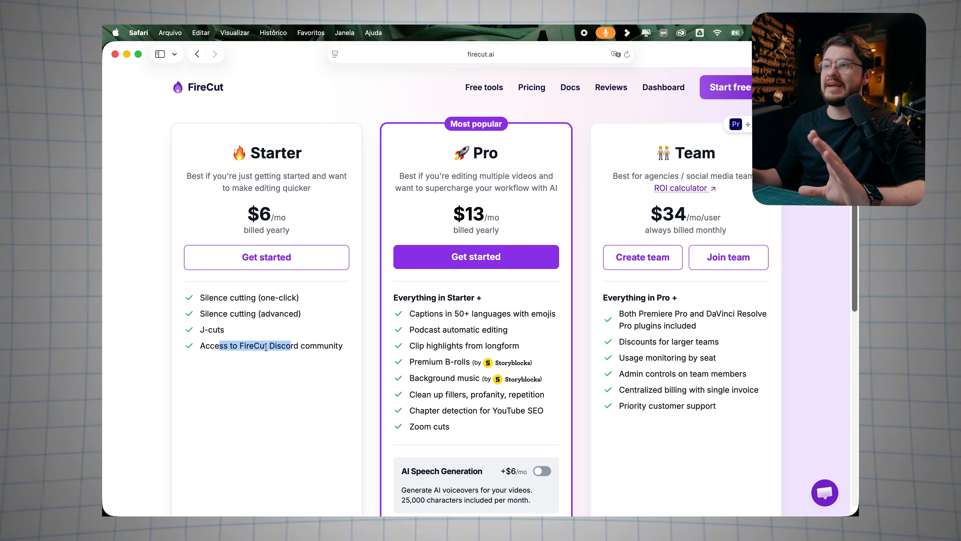
# - Examine the Pro plan's monthly price and its included features, such as captions, clip highlights, B-rolls and background music
pyautogui.moveTo(473, 215); pyautogui.dragTo(490, 218)
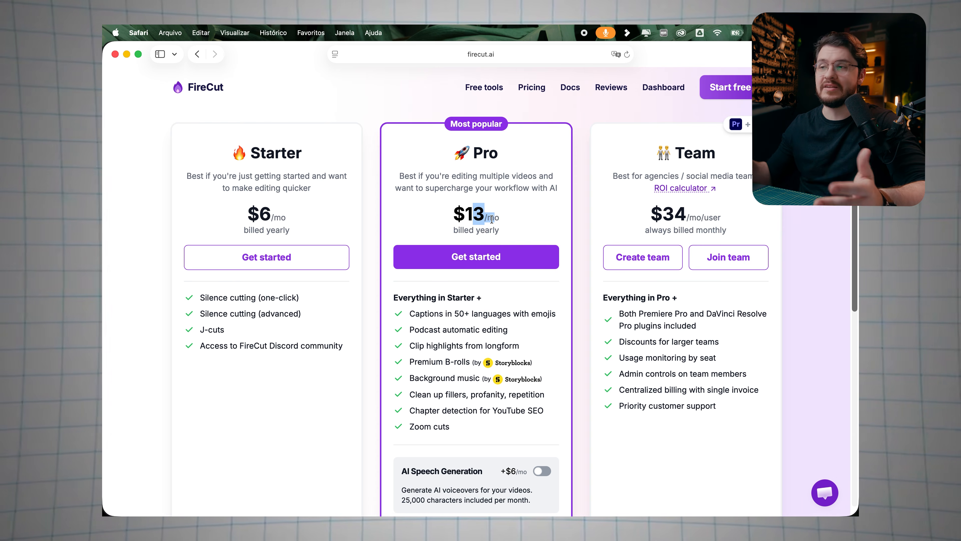
pyautogui.scroll(-1, 476, 253)
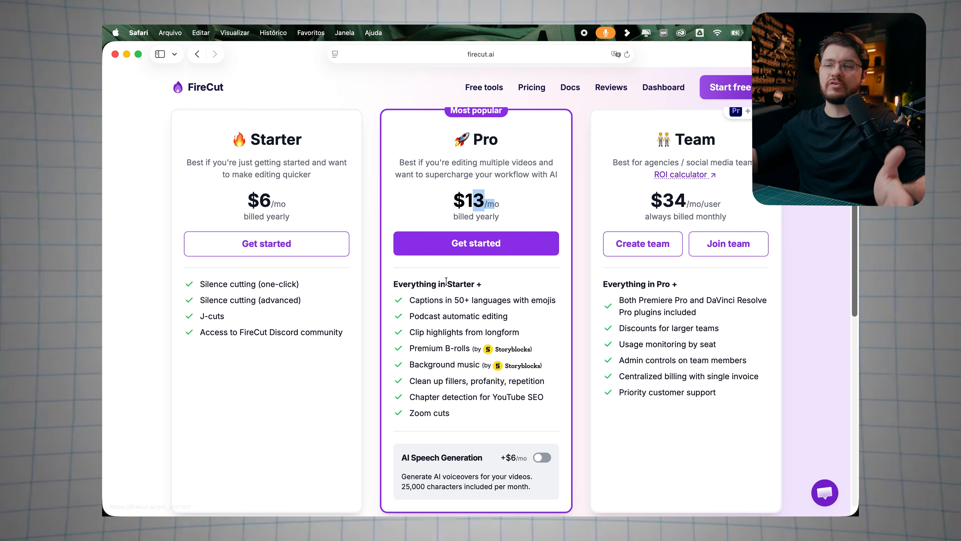
pyautogui.moveTo(412, 301); pyautogui.dragTo(460, 332)
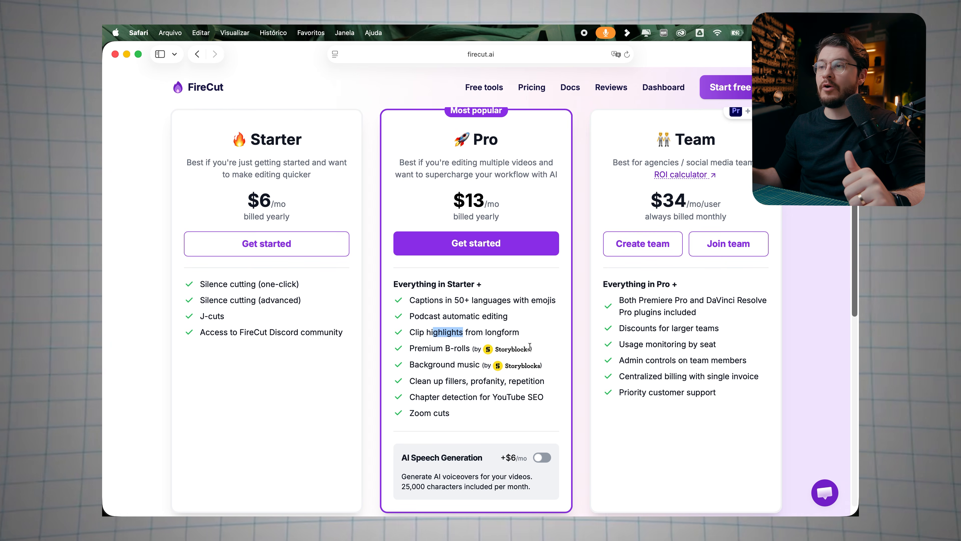
pyautogui.moveTo(530, 347); pyautogui.dragTo(482, 348)
pyautogui.moveTo(428, 364); pyautogui.dragTo(473, 365)
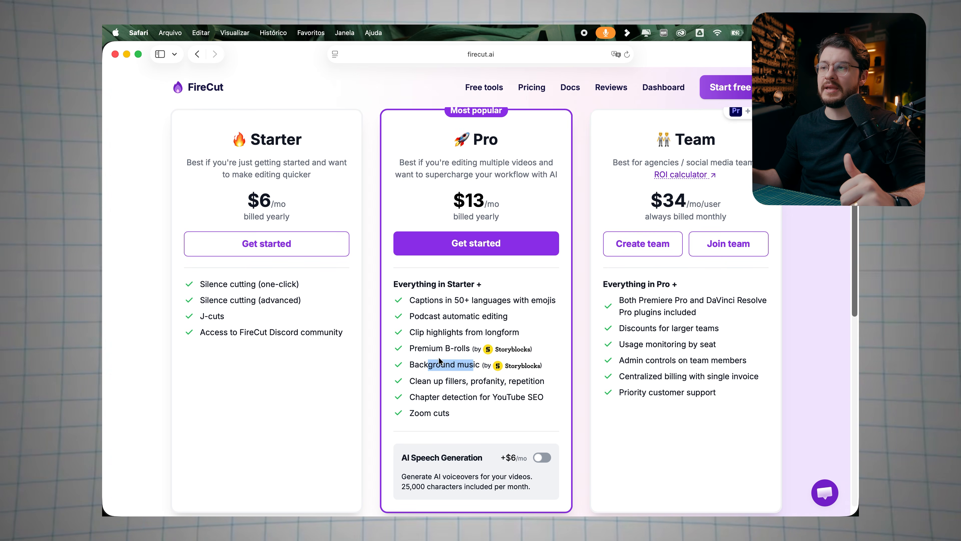
pyautogui.click(447, 361)
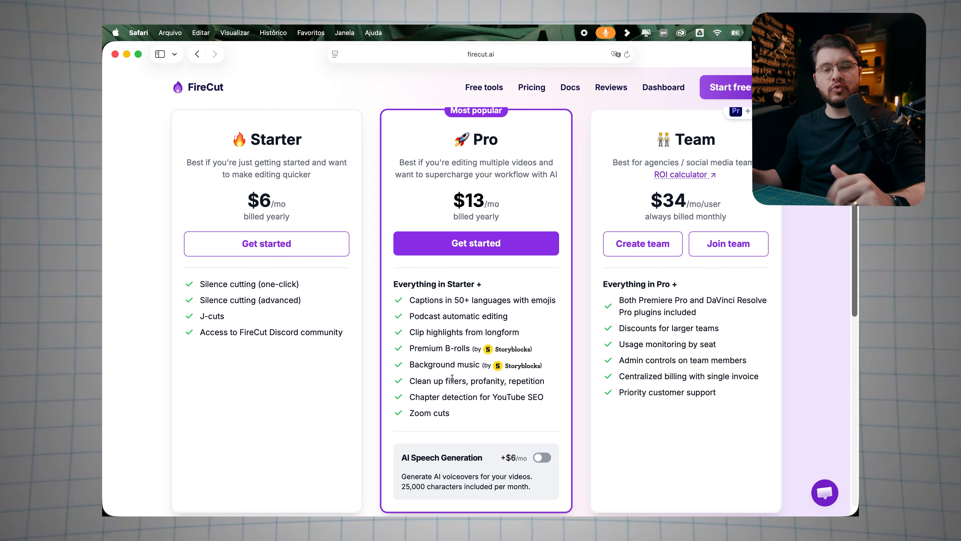
pyautogui.moveTo(457, 384); pyautogui.dragTo(471, 396)
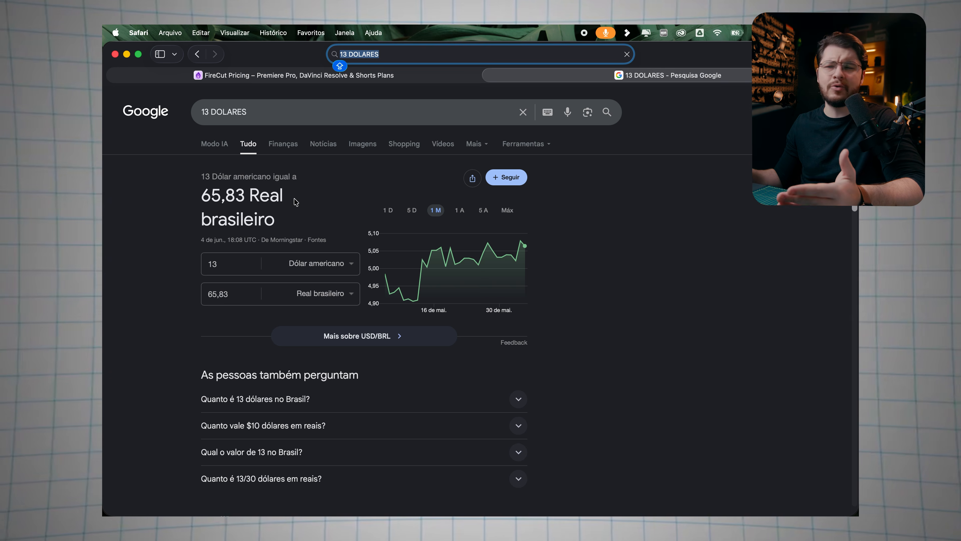
# - Look up "13 DOLARES" on Google and examine its conversion into Brazilian reais
pyautogui.moveTo(201, 196); pyautogui.dragTo(222, 201)
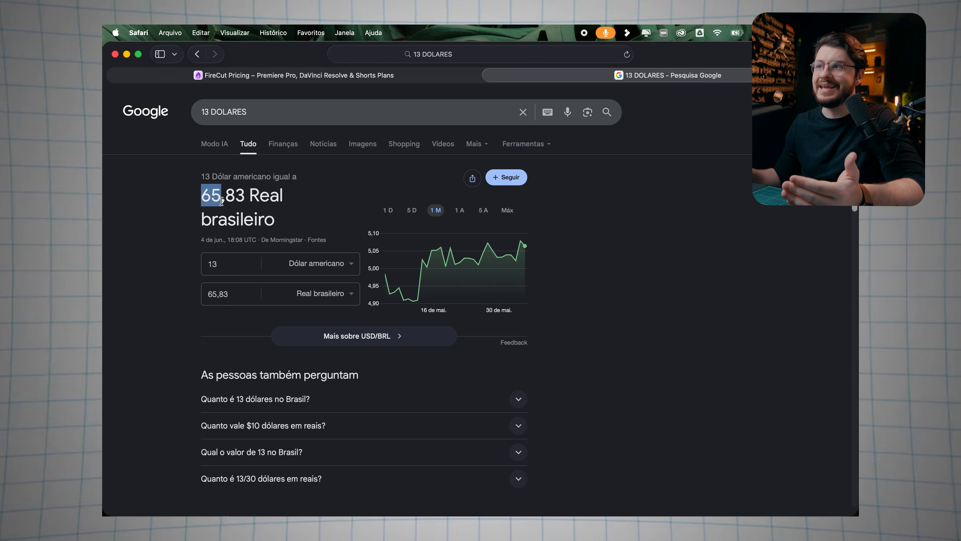